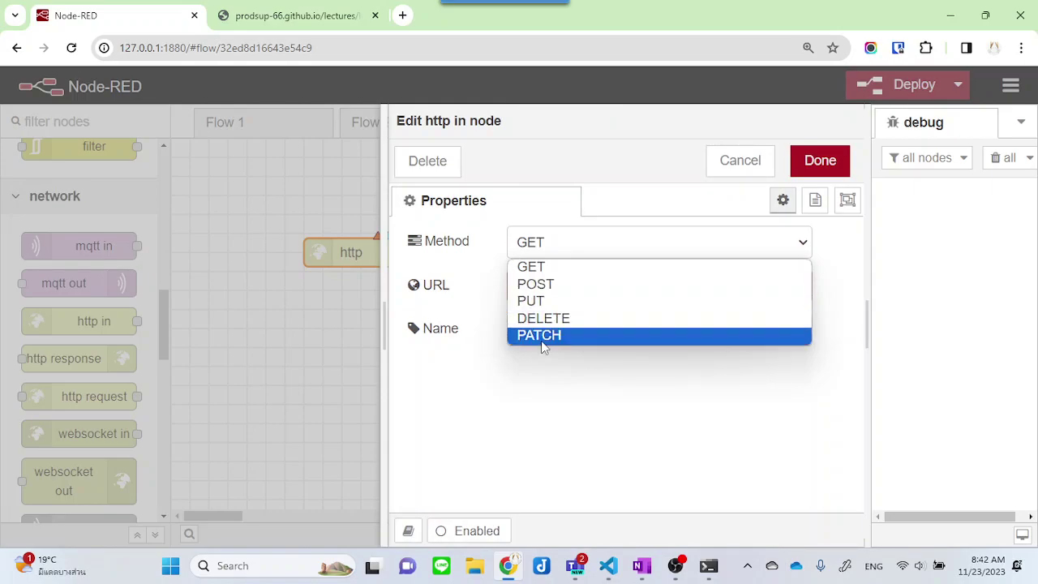
Configure the http in node with the POST method and the URL post1
left_click(529, 288)
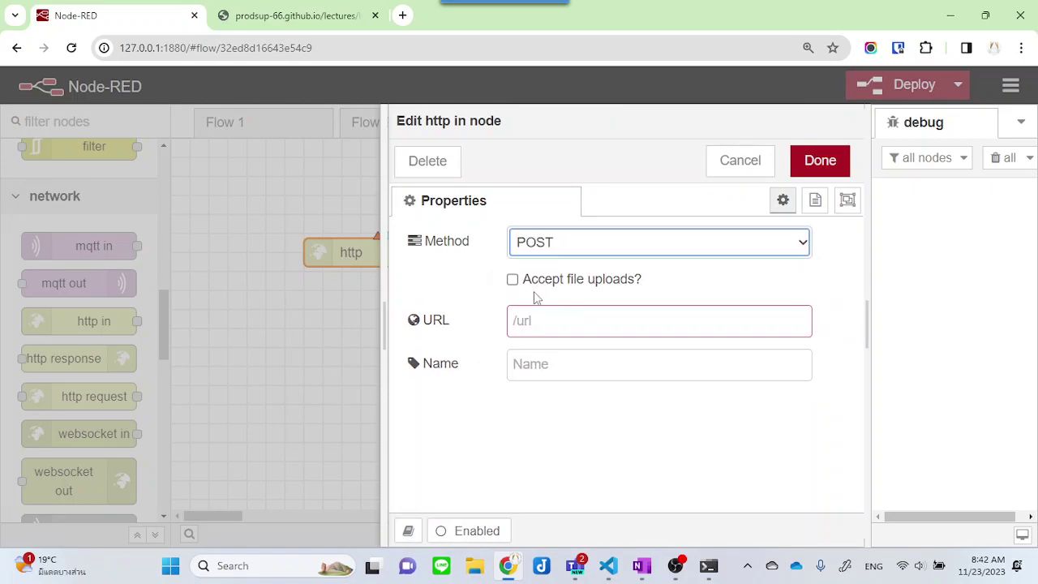
left_click(583, 323)
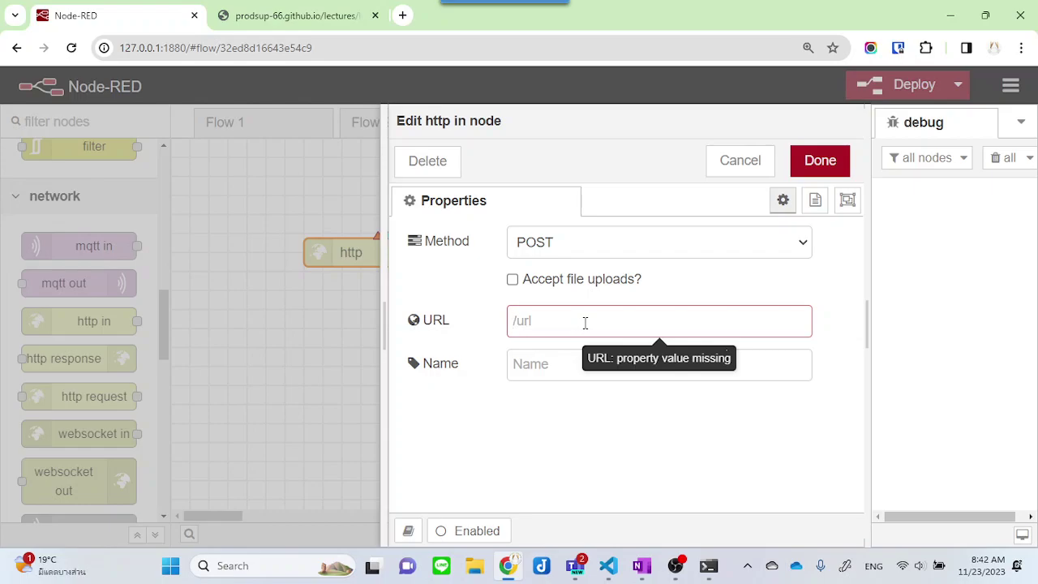
type("post1")
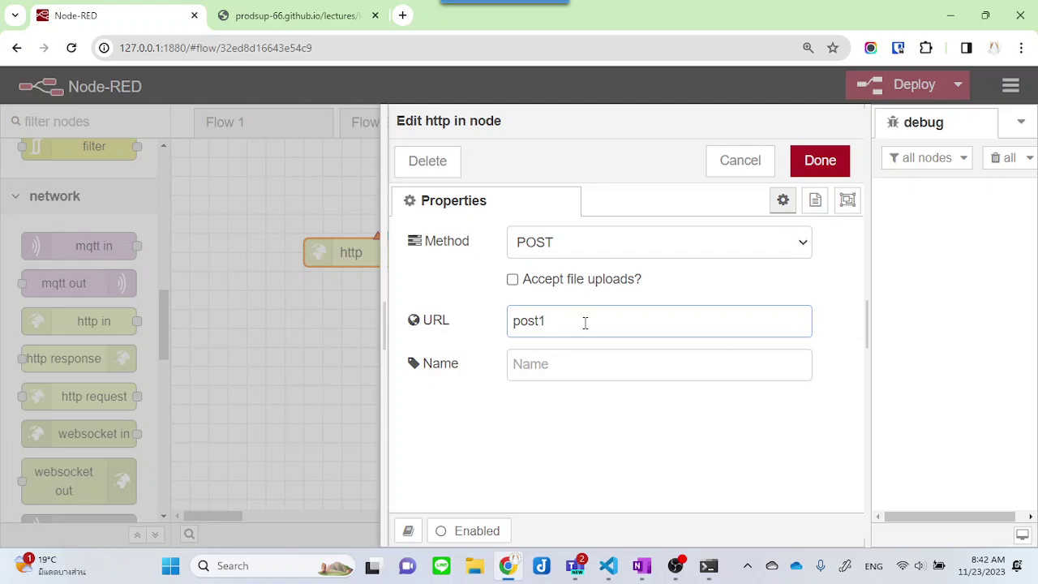
left_click(815, 162)
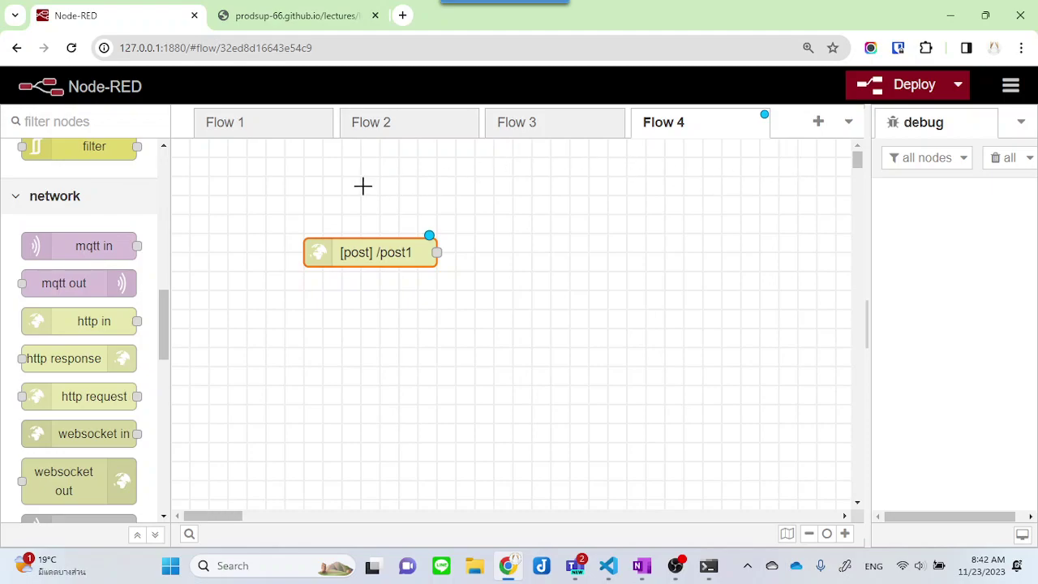
Add a template node beside the [post] /post1 node and wire the post node's output to it
scroll(88, 264, "up", 5)
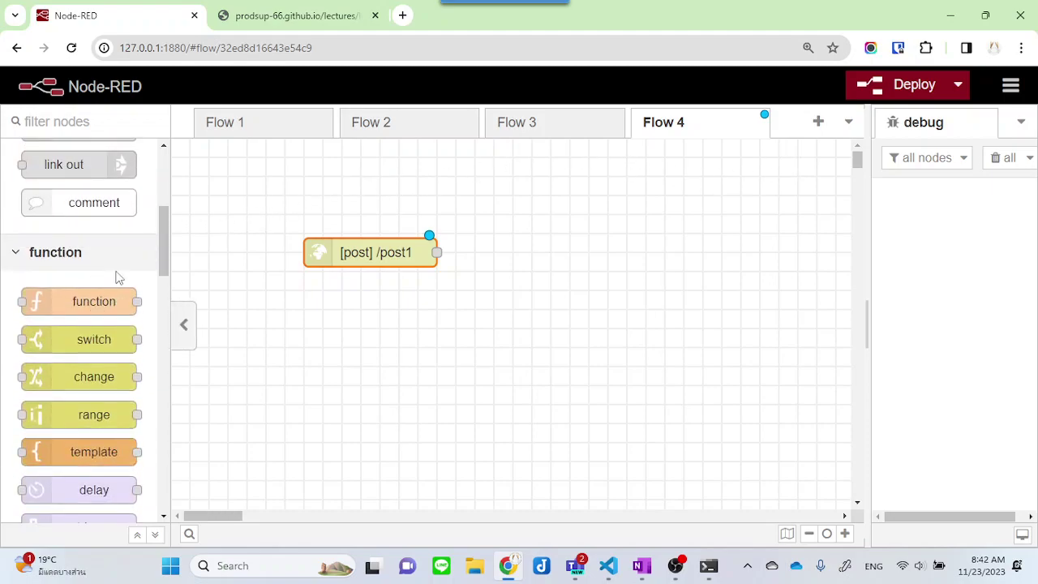
scroll(91, 316, "down", 3)
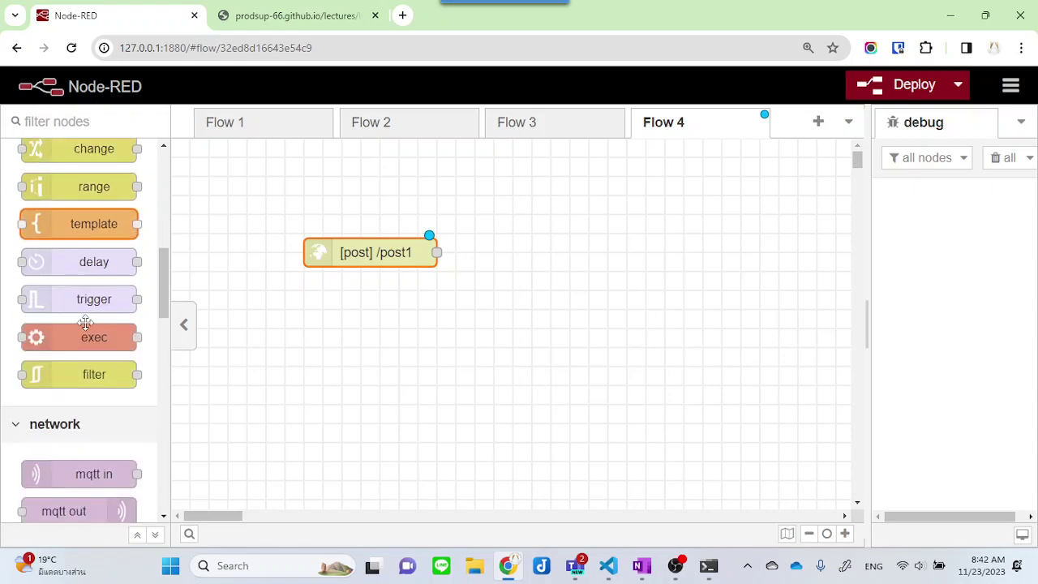
scroll(90, 321, "down", 3)
scroll(90, 320, "up", 5)
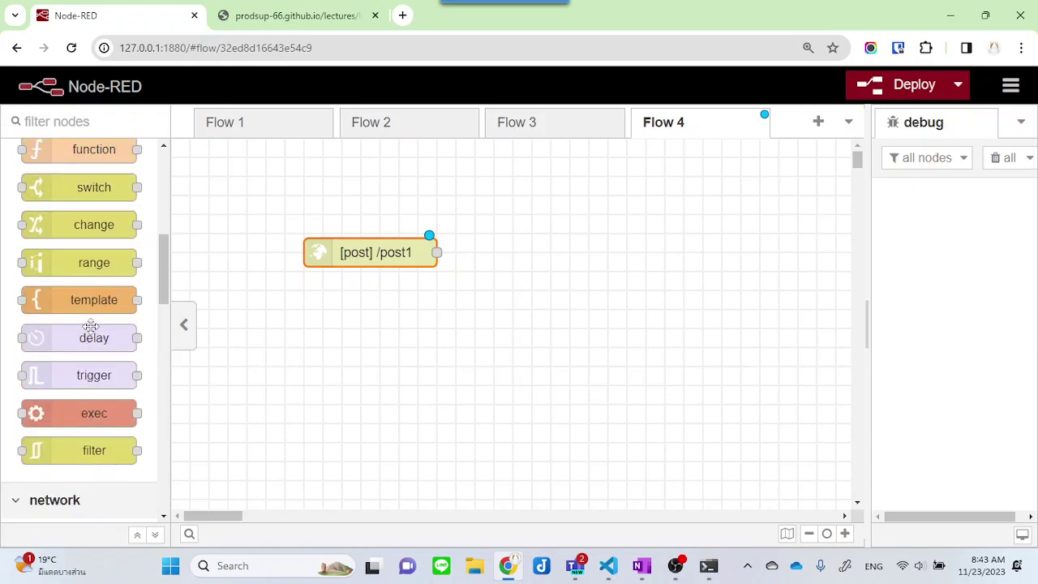
scroll(91, 323, "down", 1)
left_click_drag(90, 301, 597, 258)
left_click_drag(436, 252, 546, 254)
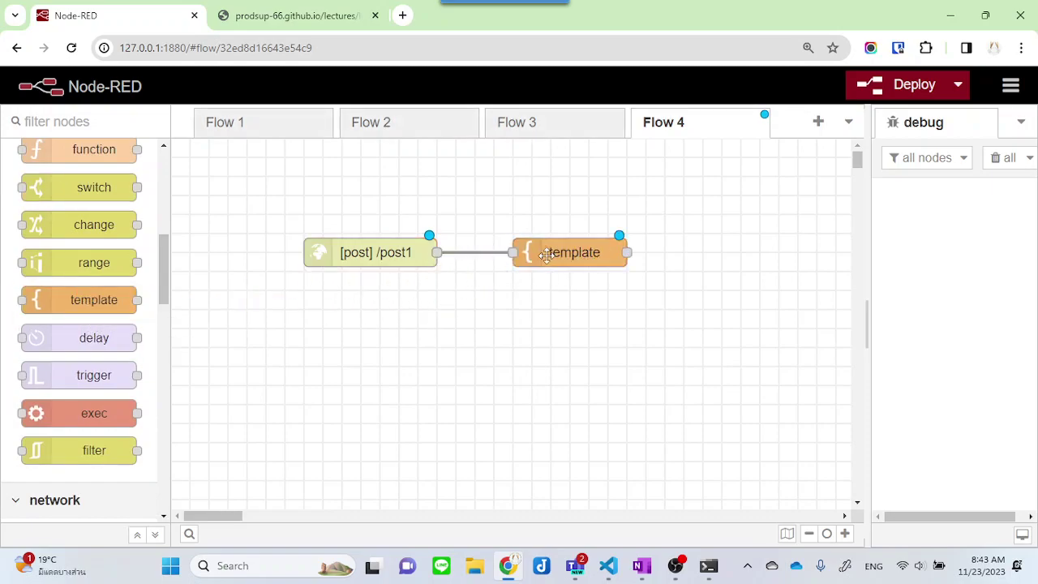
Change the template node's text to "I got this {{payload}} !"
double_click(575, 254)
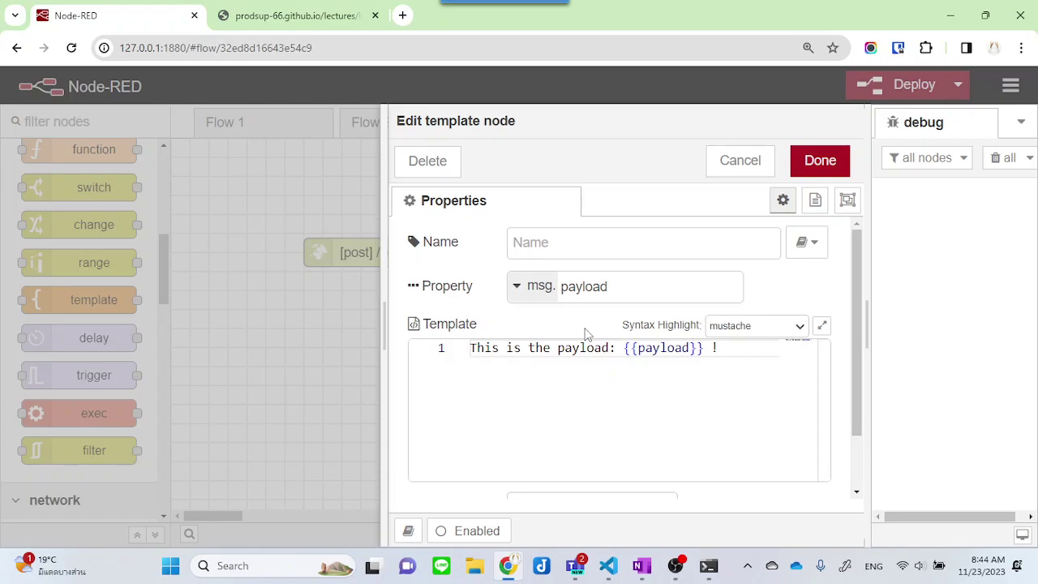
left_click_drag(616, 347, 389, 313)
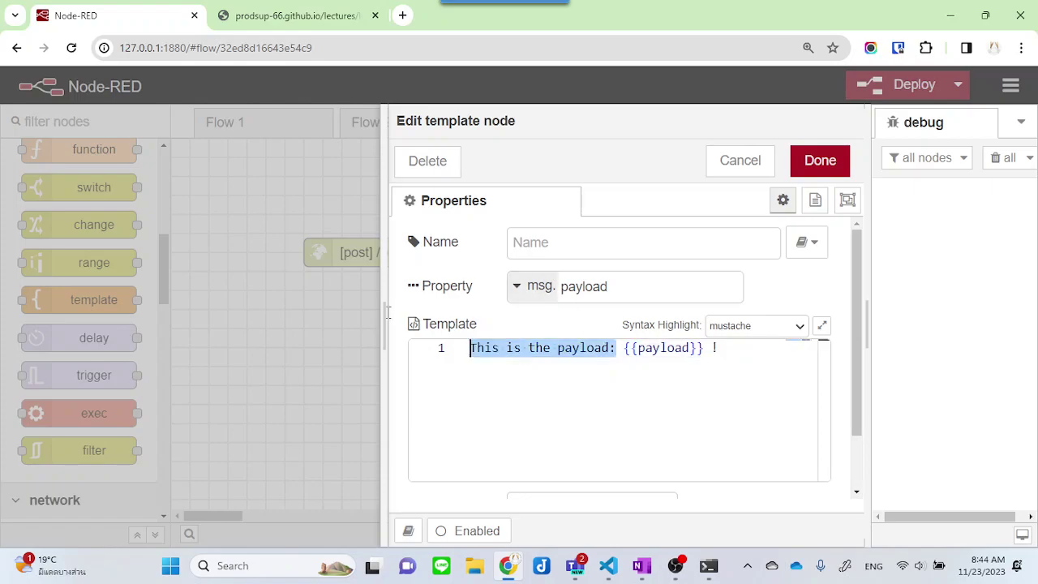
type("I got this")
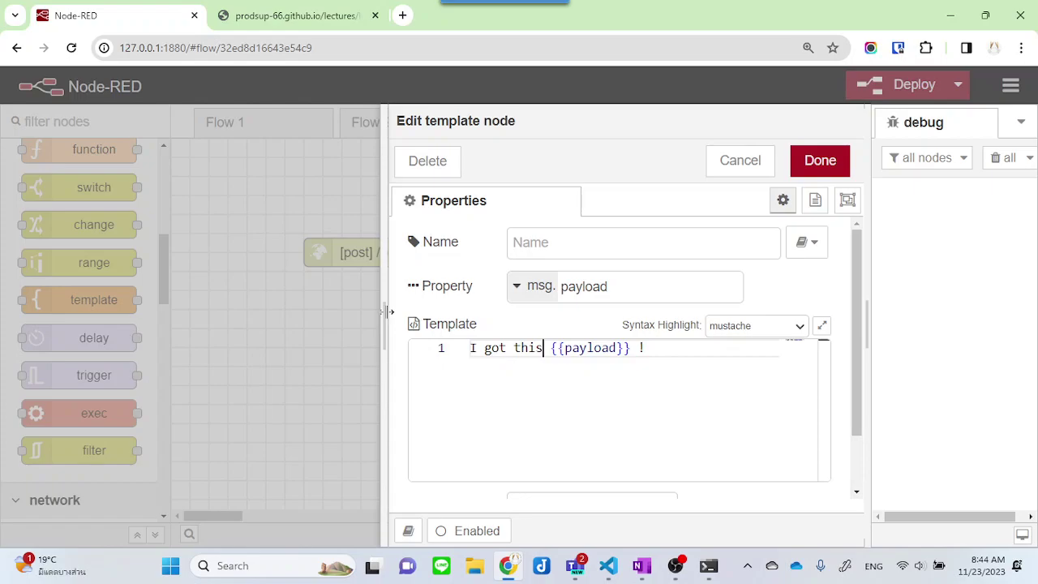
left_click(820, 162)
Add an http response node wired to the template node's output, and deploy the flow
scroll(71, 329, "down", 4)
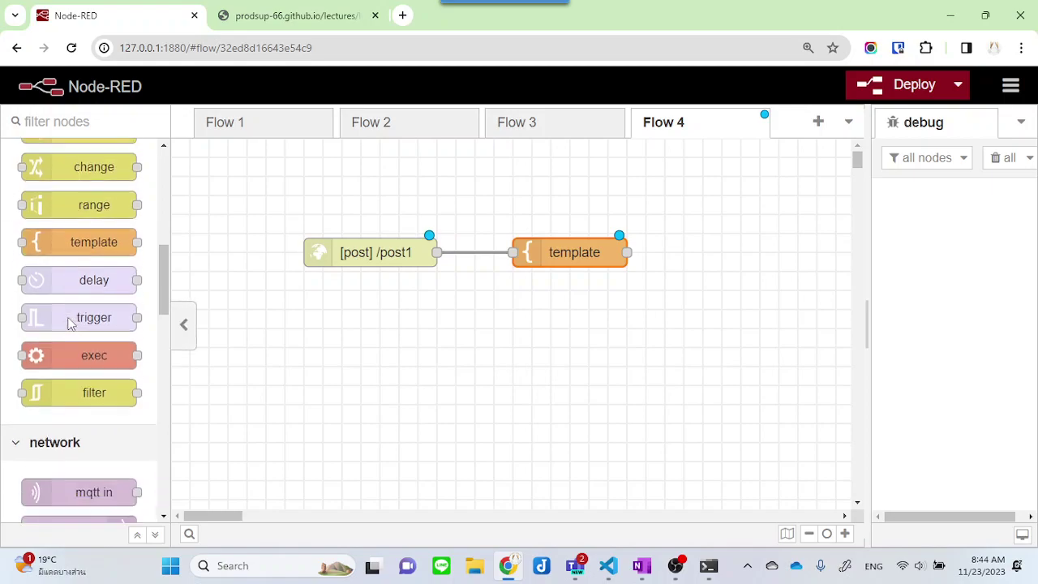
left_click_drag(90, 361, 791, 254)
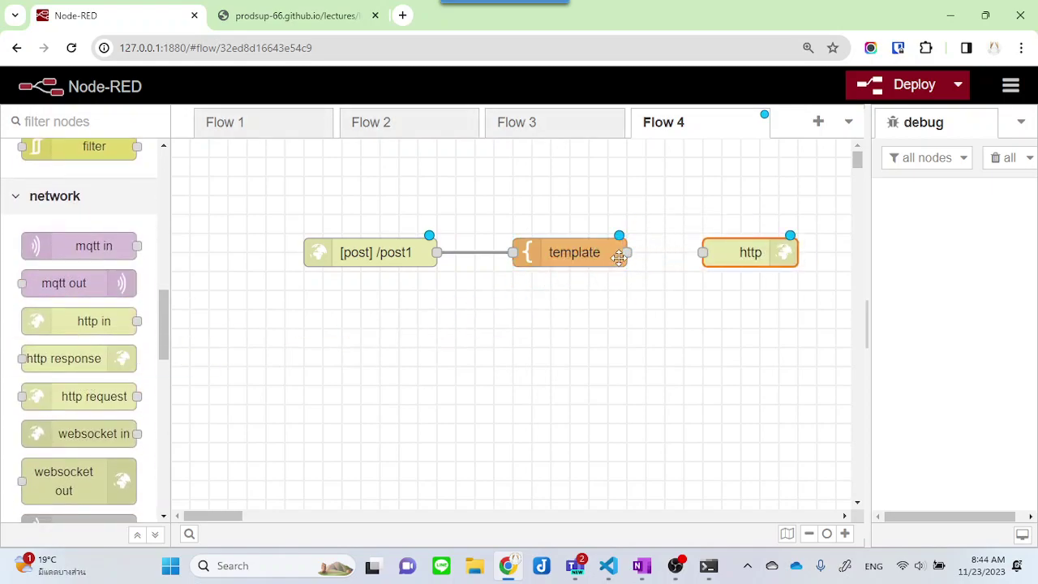
left_click_drag(627, 254, 772, 250)
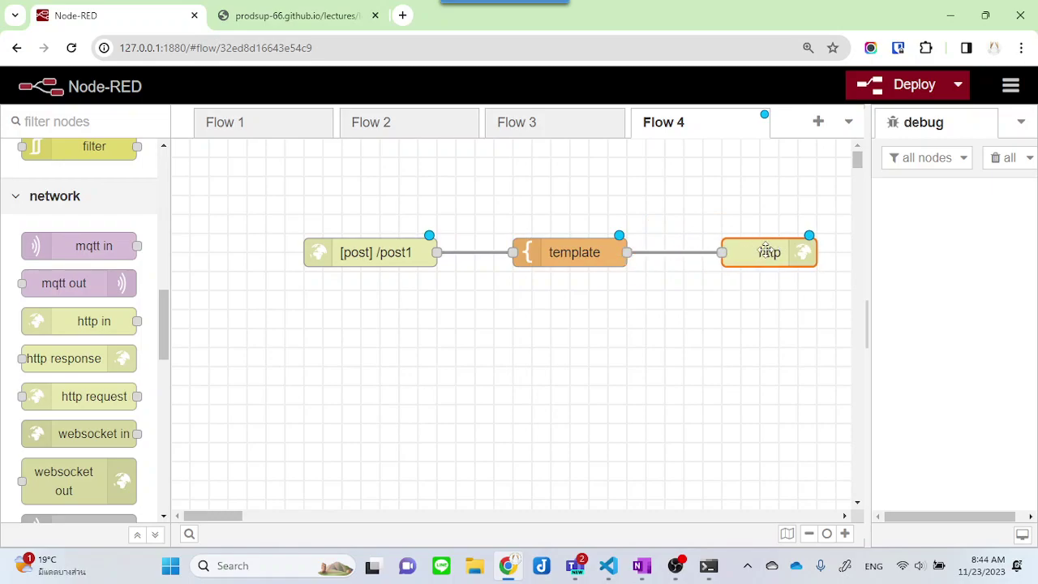
left_click(898, 81)
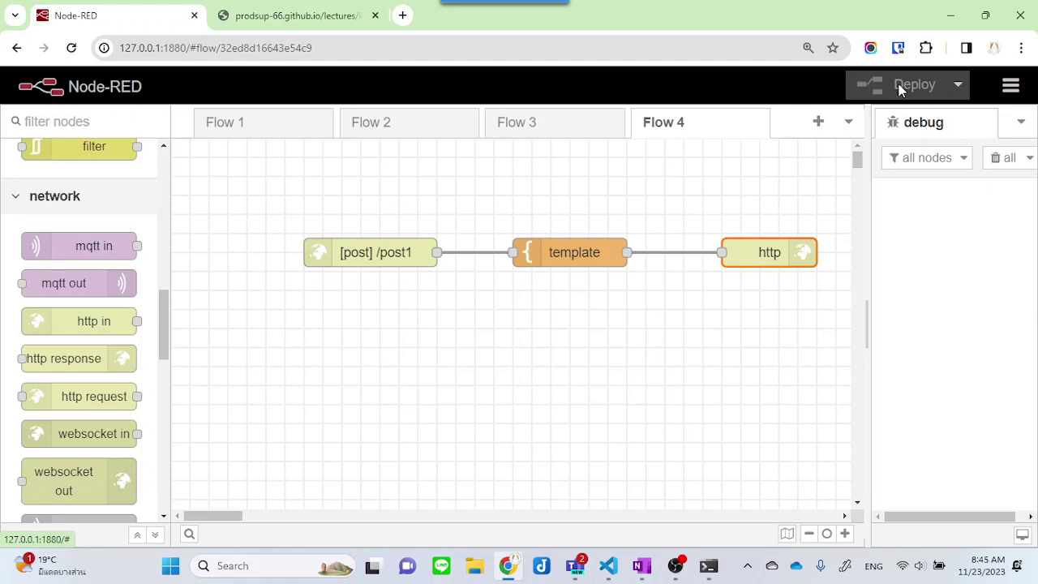
Load 127.0.0.1:1880/post1 in a new browser tab to test the endpoint with a GET request
left_click(402, 17)
type("12")
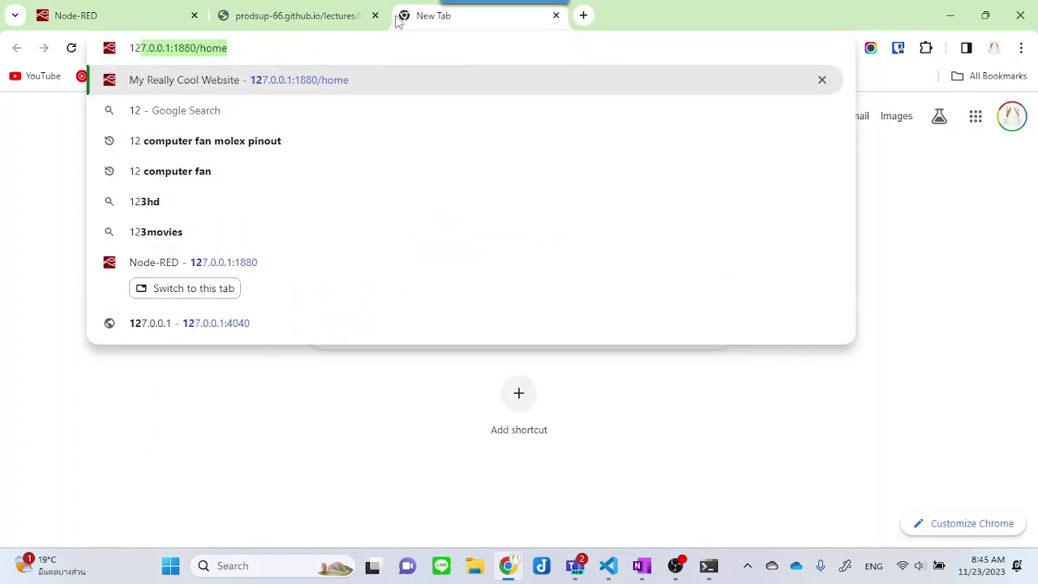
key("Right")
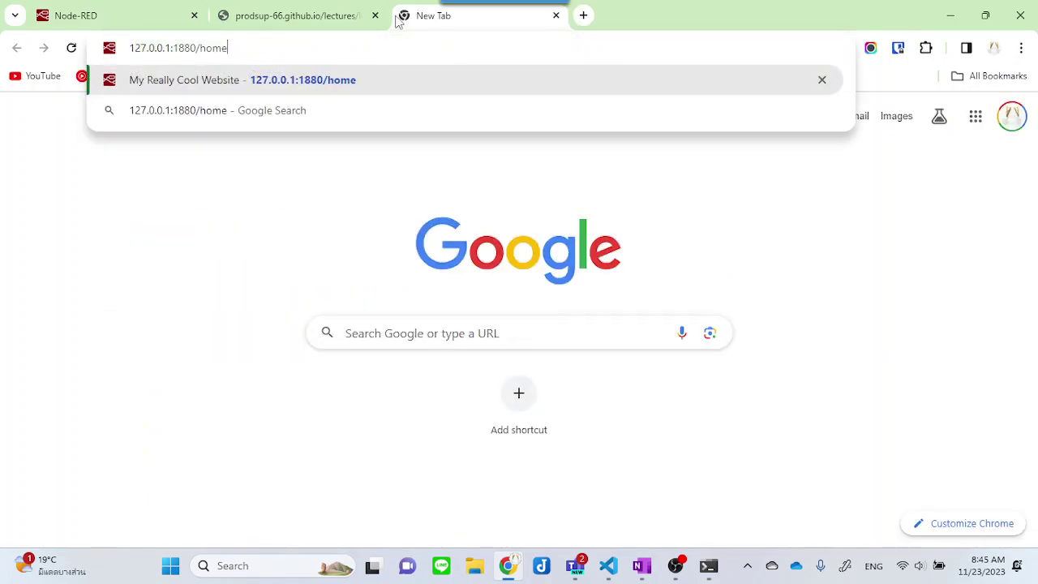
key("BackSpace")
key("BackSpace")
key("BackSpace")
key("BackSpace")
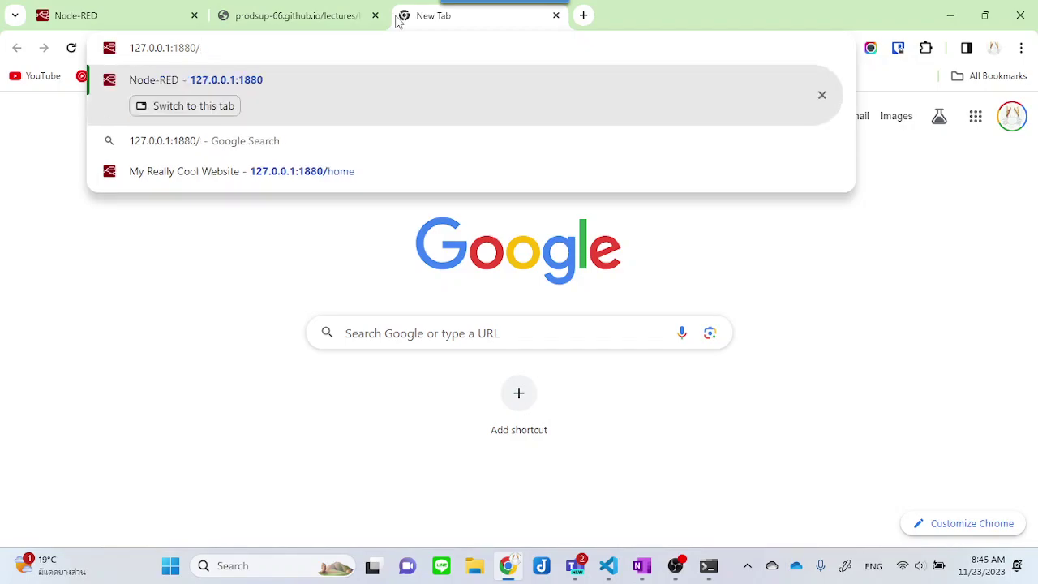
type("post1")
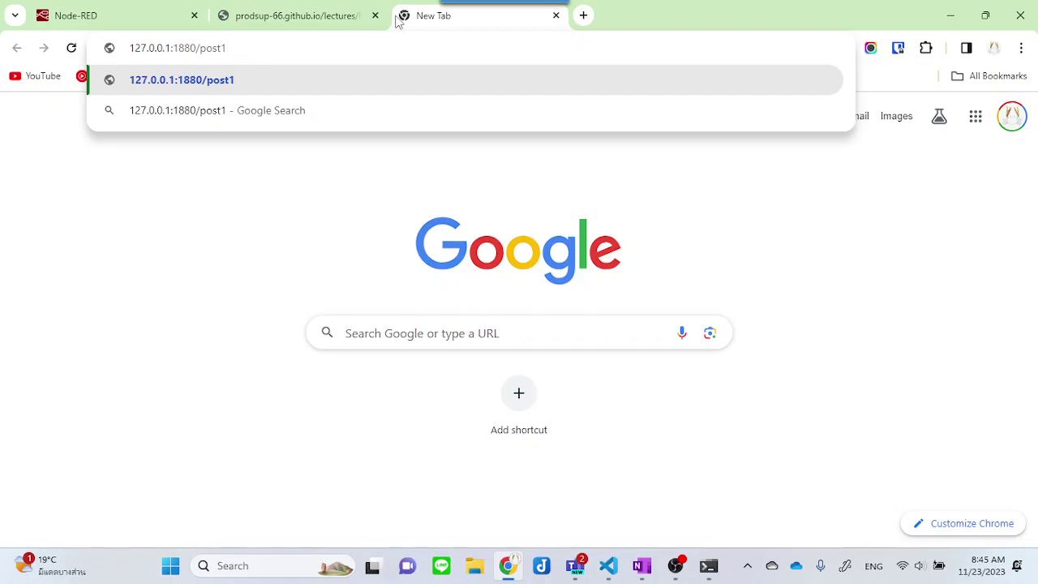
key("Return")
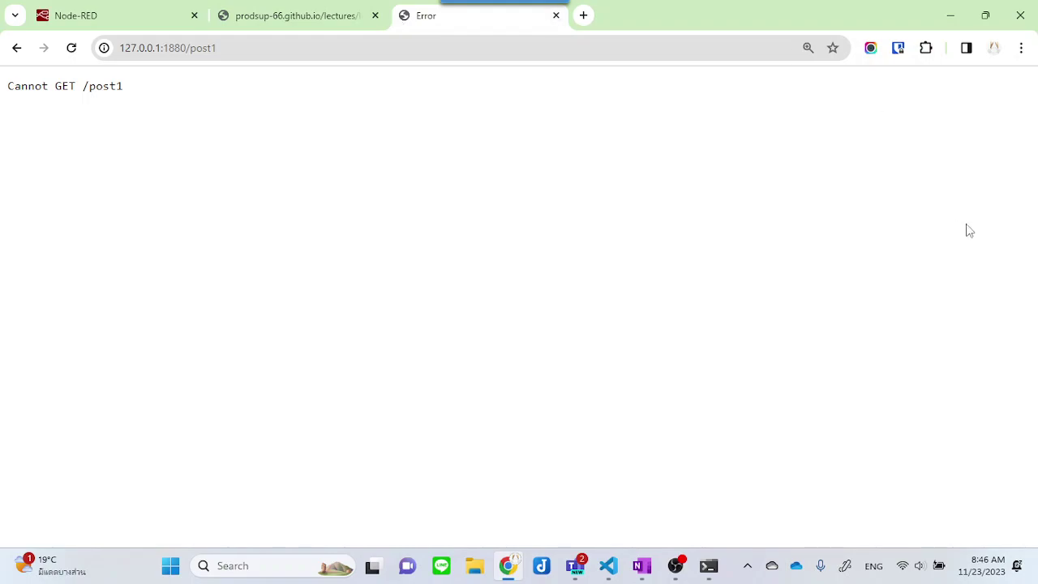
Back in the Node-RED flow, build a second chain below the first by wiring an inject node to an http request node and a debug node
left_click(114, 10)
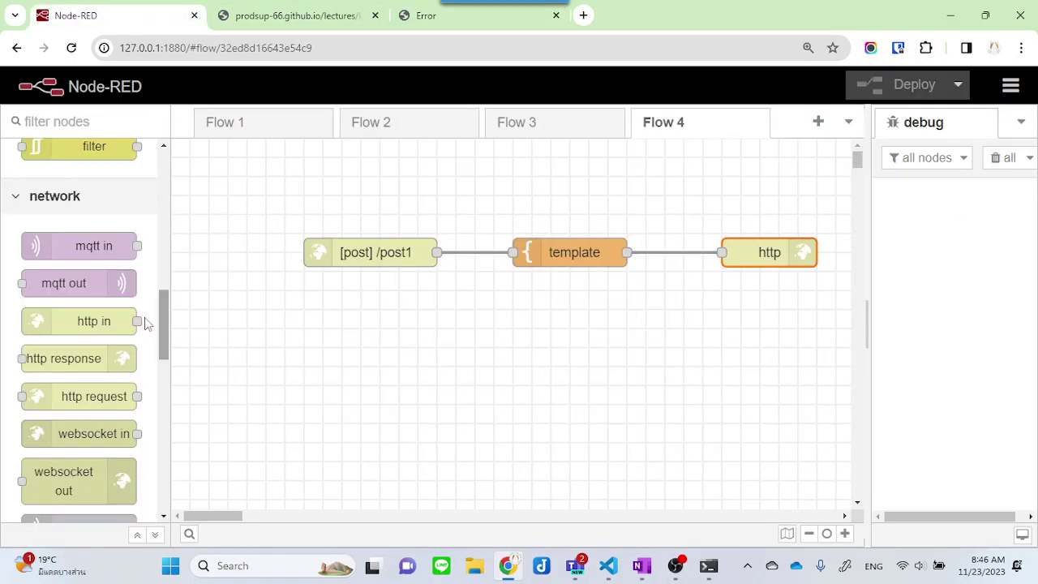
left_click_drag(89, 391, 440, 392)
scroll(102, 268, "up", 10)
left_click_drag(92, 206, 302, 396)
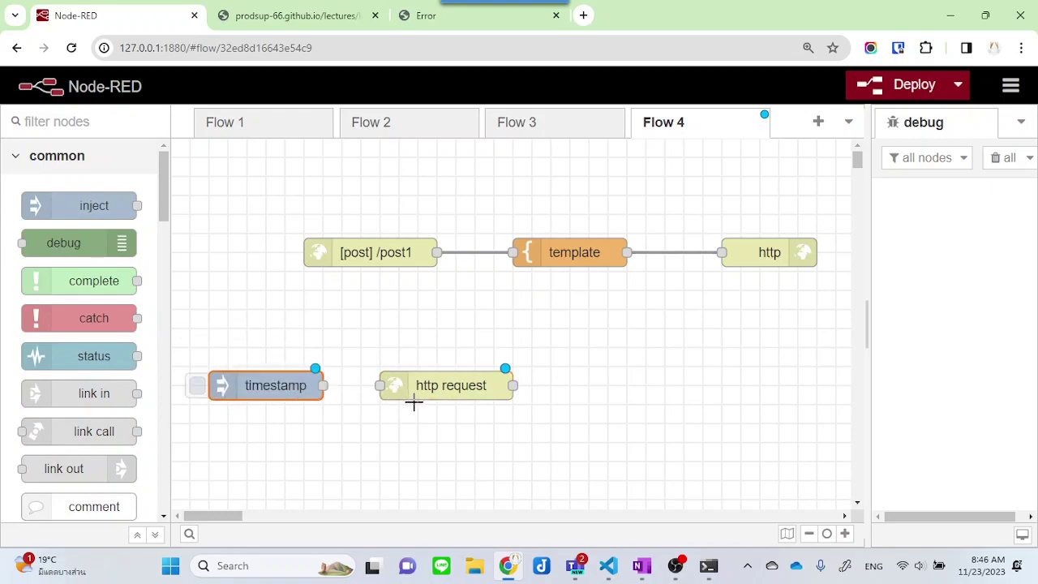
left_click_drag(410, 397, 431, 390)
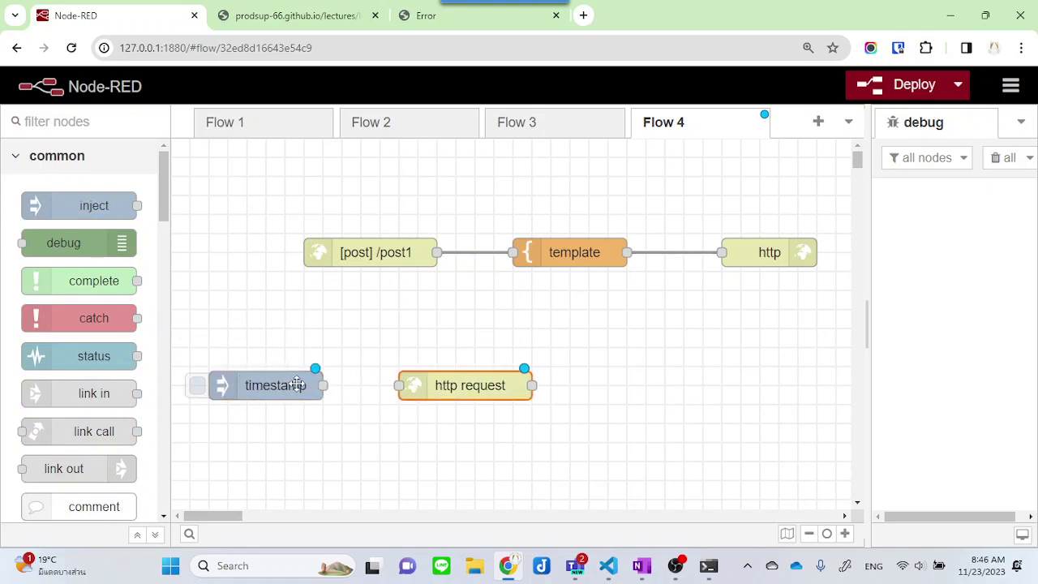
left_click_drag(322, 385, 413, 387)
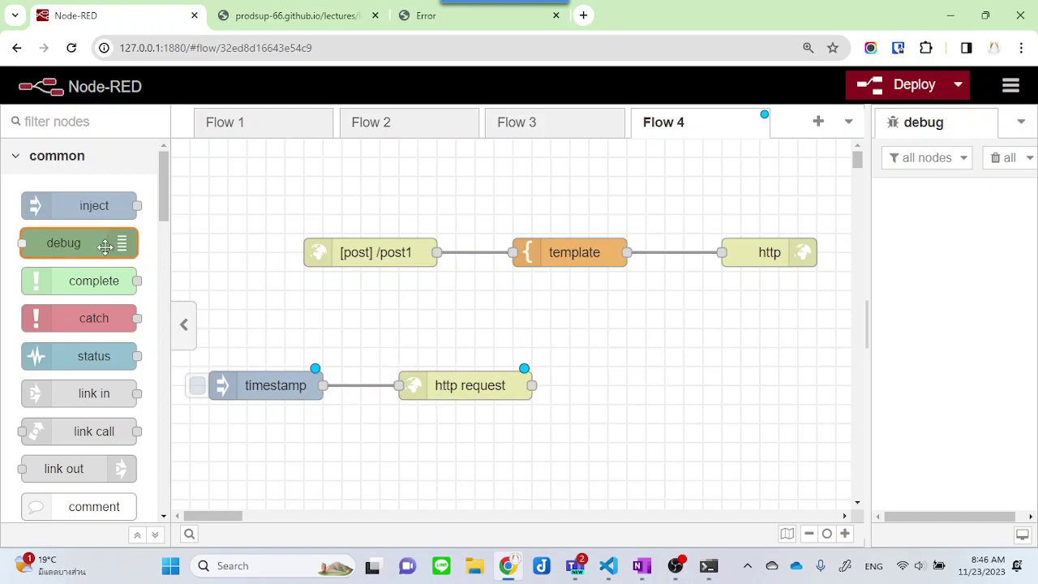
left_click_drag(111, 242, 730, 382)
left_click_drag(532, 386, 647, 386)
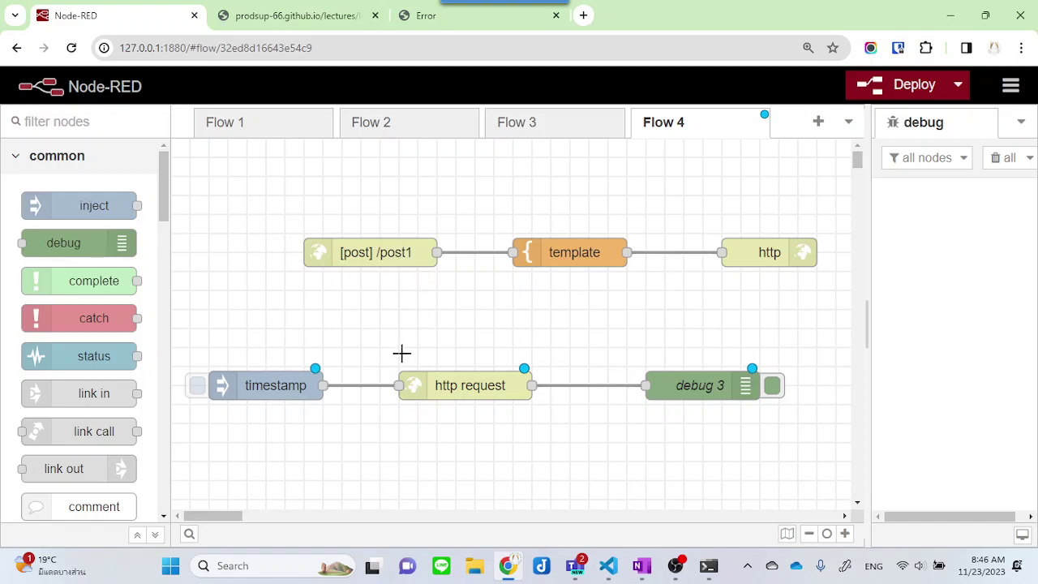
Set the inject node's payload to the string "I love you."
left_click(282, 387)
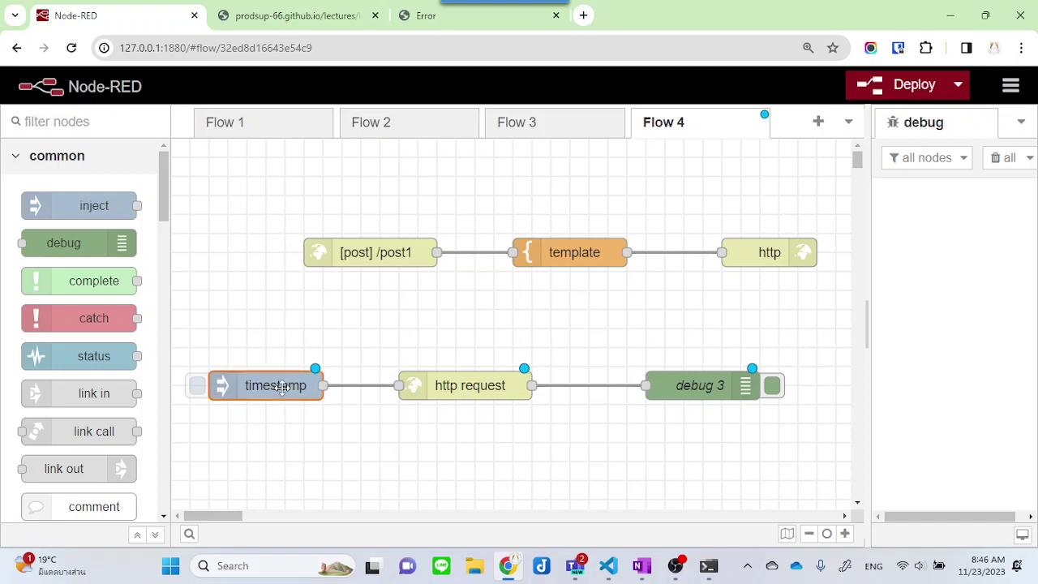
double_click(281, 387)
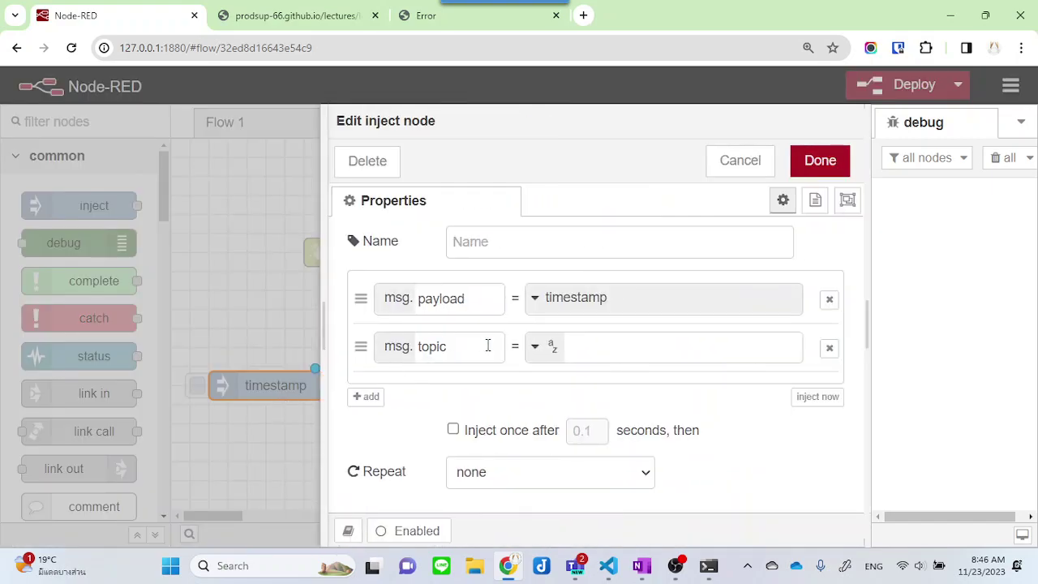
left_click(590, 311)
left_click(590, 311)
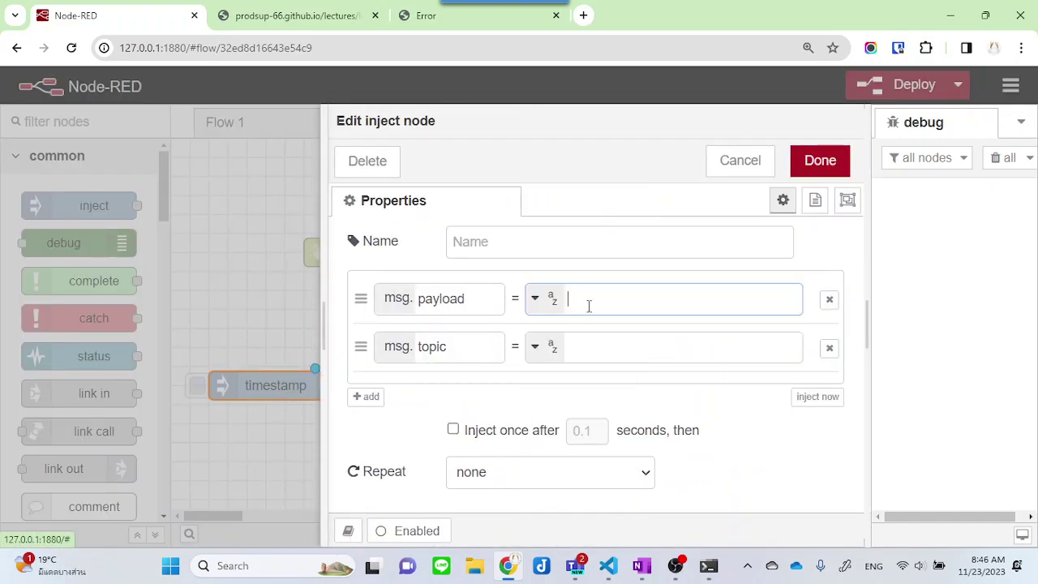
type("I love you")
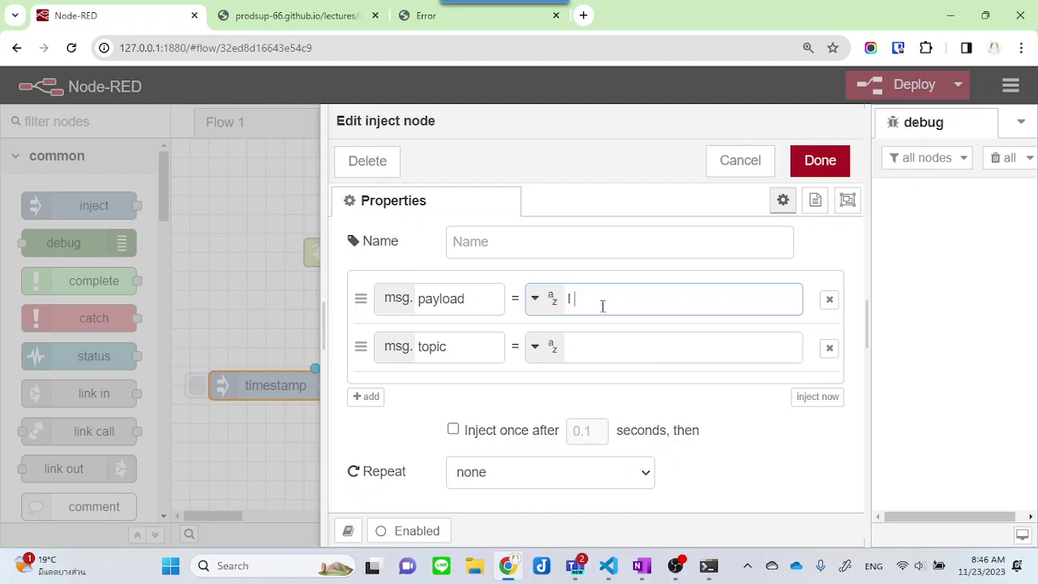
type(".")
left_click(814, 158)
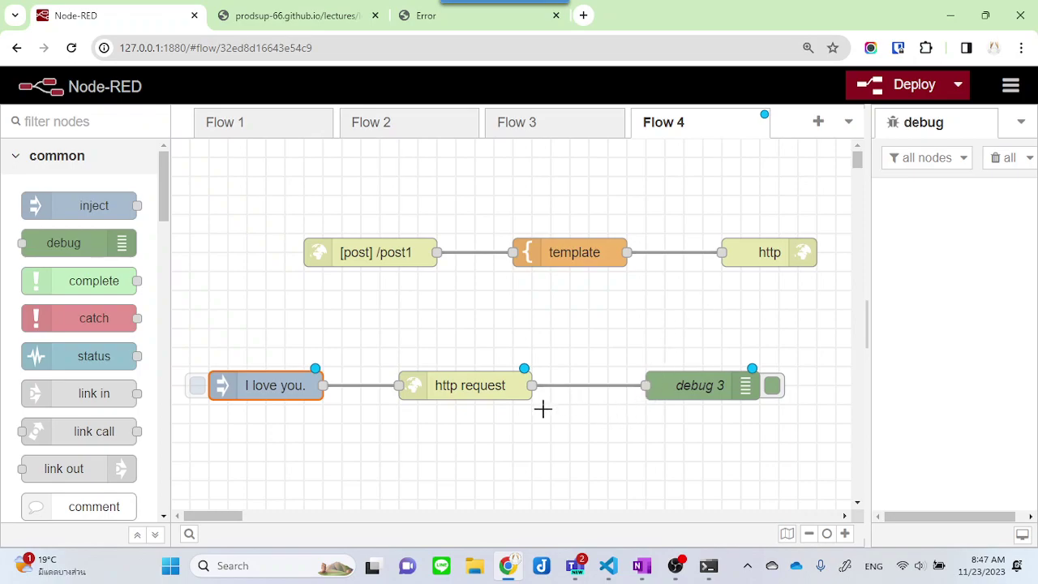
Open the http request node's properties and set its method to POST
double_click(477, 387)
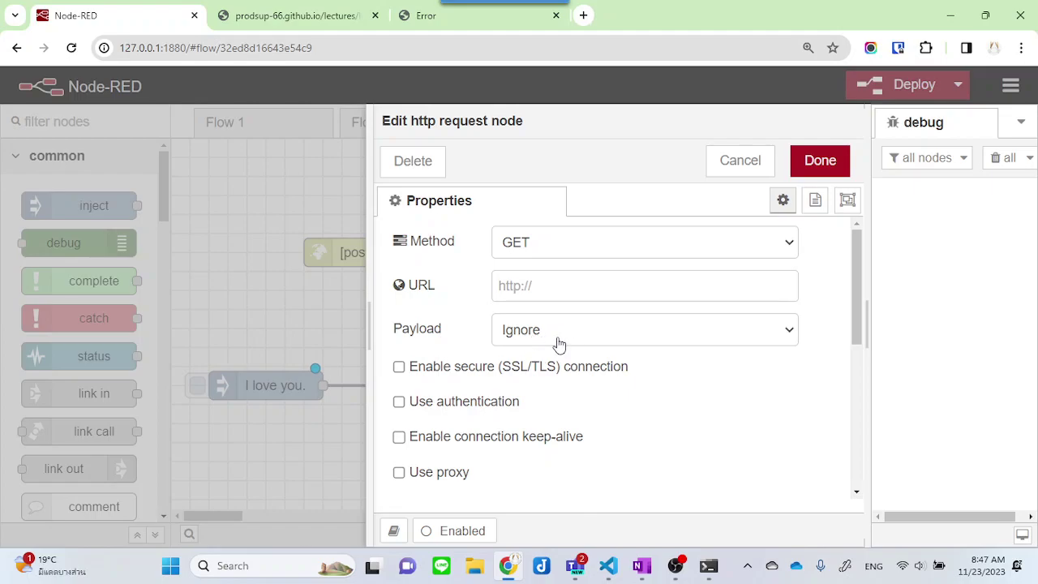
left_click(561, 250)
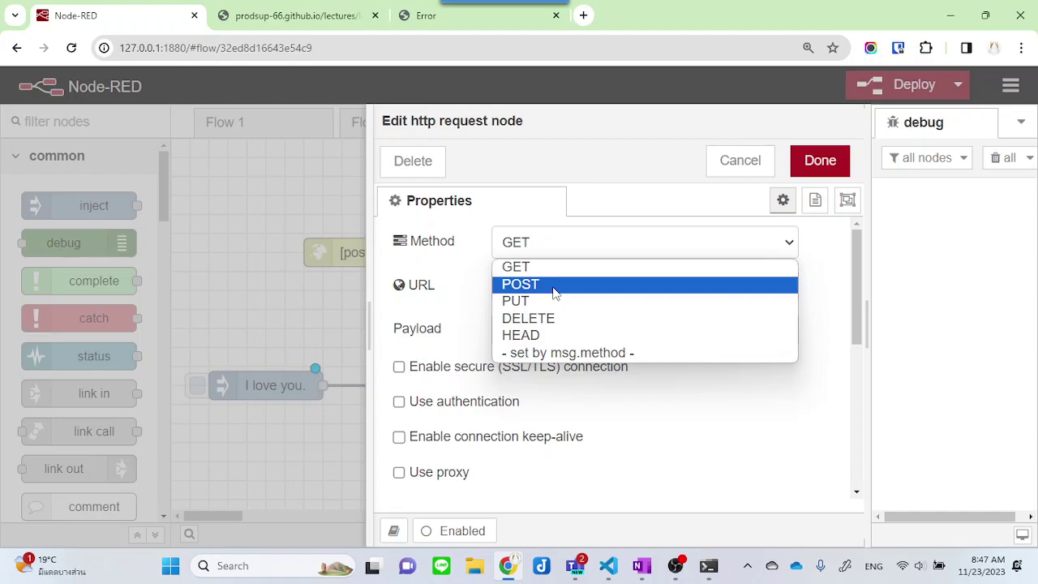
left_click(555, 285)
left_click(554, 287)
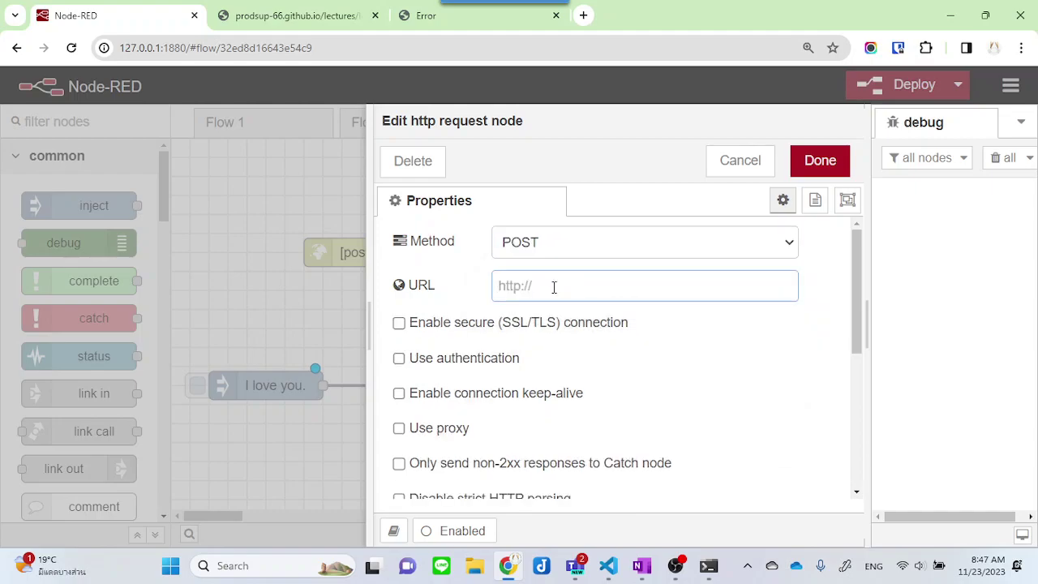
type("http://127.0")
type(".0.1/")
key("BackSpace")
type(":1800")
key("BackSpace")
key("BackSpace")
type("80/post1")
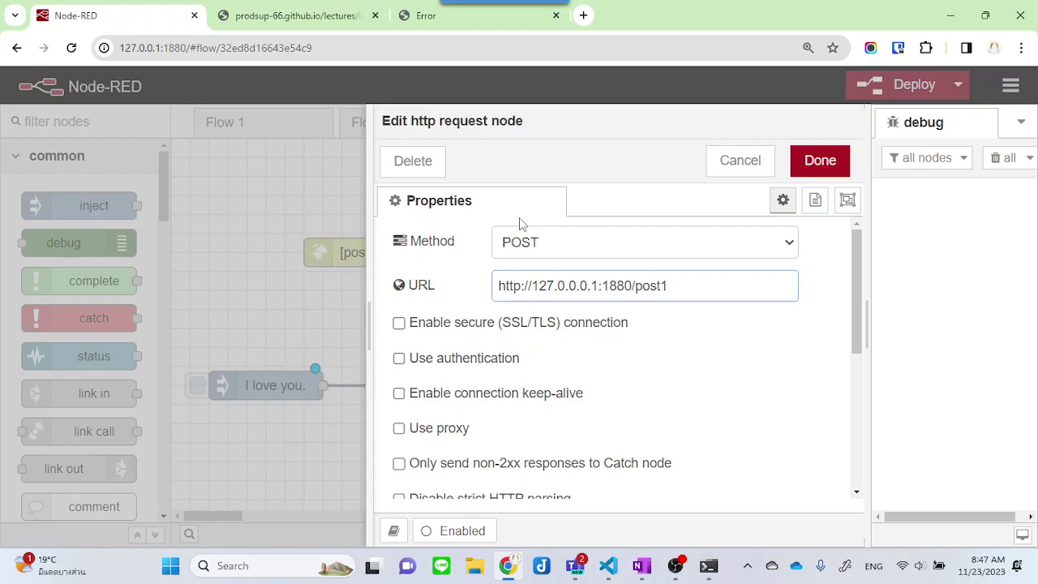
key("Left")
key("Left")
key("Left")
key("Left")
key("Left")
key("Left")
key("Left")
key("Left")
key("Left")
key("Left")
key("Left")
key("BackSpace")
key("BackSpace")
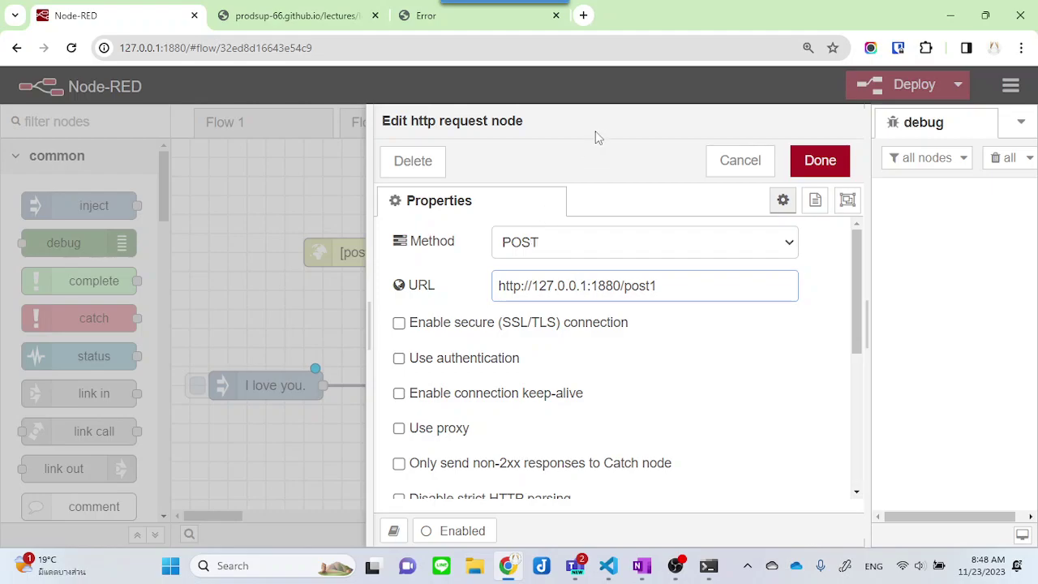
Confirm the http request node's settings, deploy the flow, and trigger the "I love you." inject node to send the POST request
left_click(819, 159)
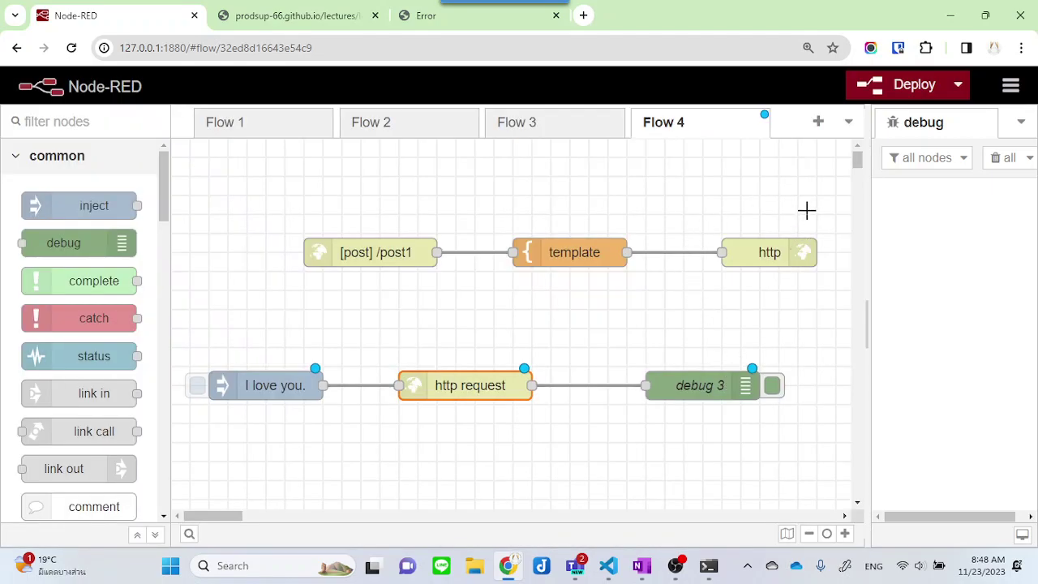
left_click(867, 90)
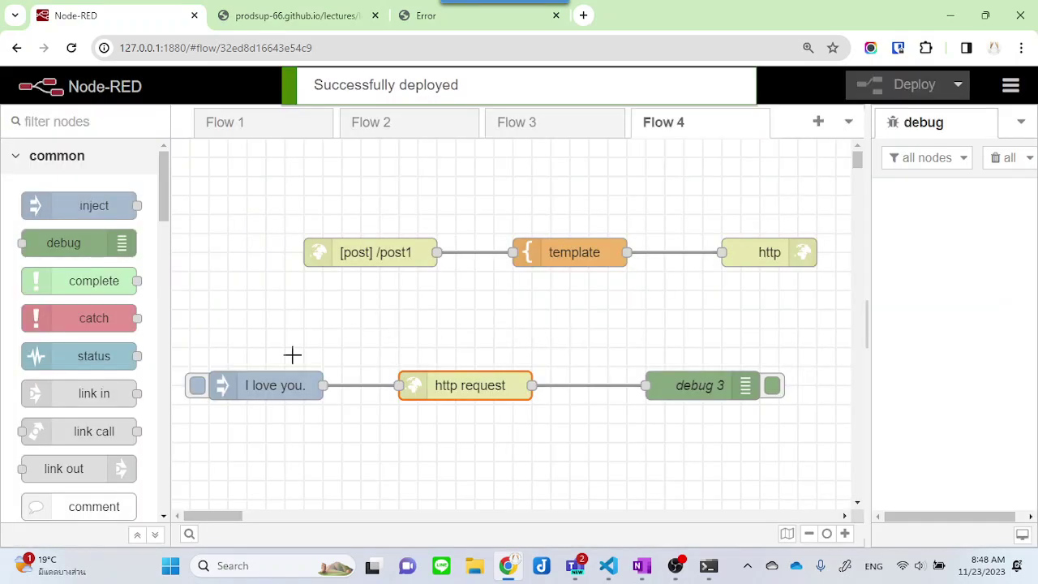
left_click(196, 386)
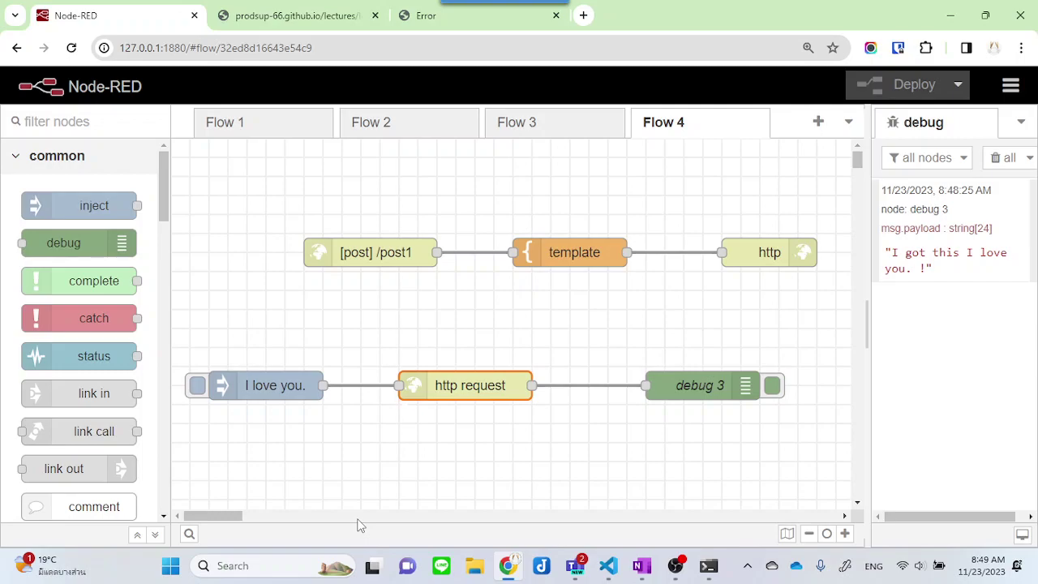
Set the inject node's payload to the number 11111111 and test it on the redeployed flow
double_click(272, 386)
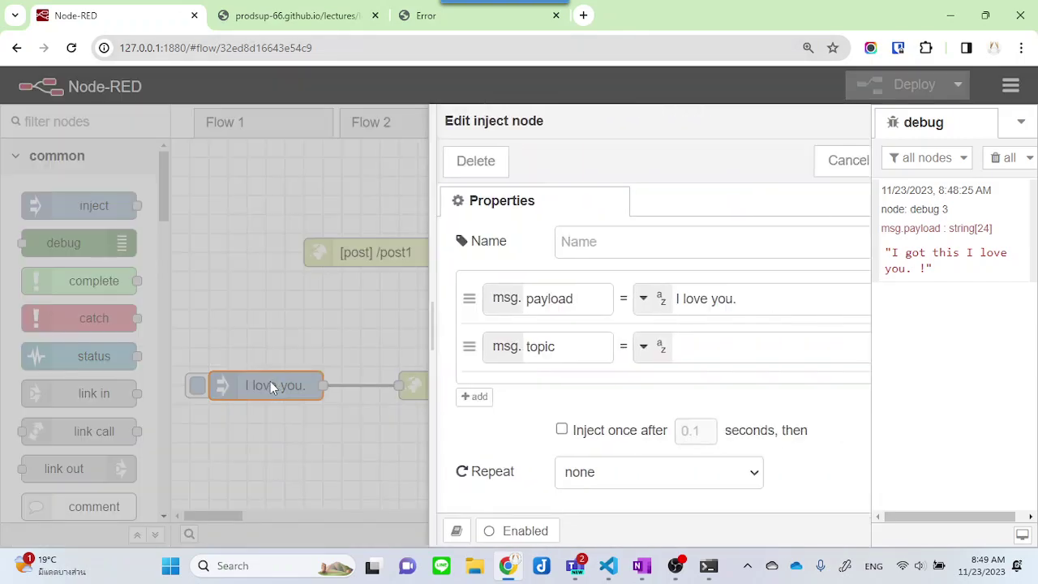
left_click(549, 305)
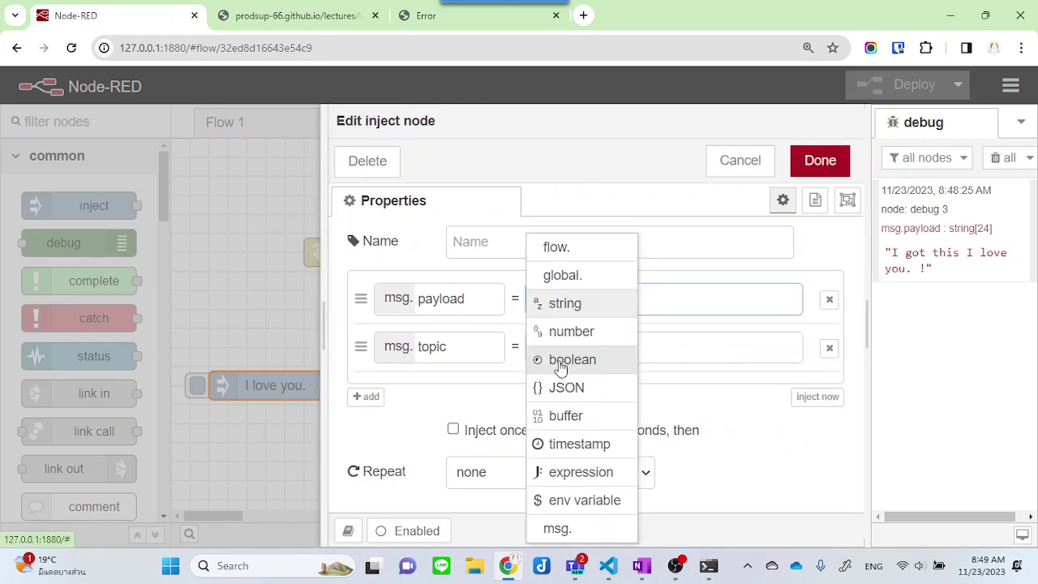
left_click(577, 330)
key("ctrl+a")
type("11111111")
left_click(820, 160)
left_click(884, 86)
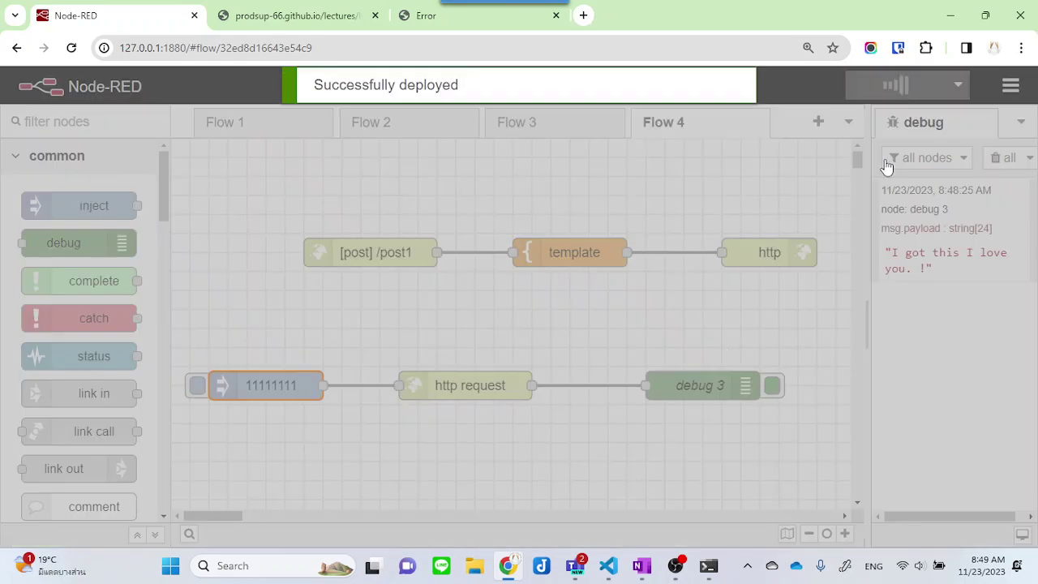
left_click(204, 386)
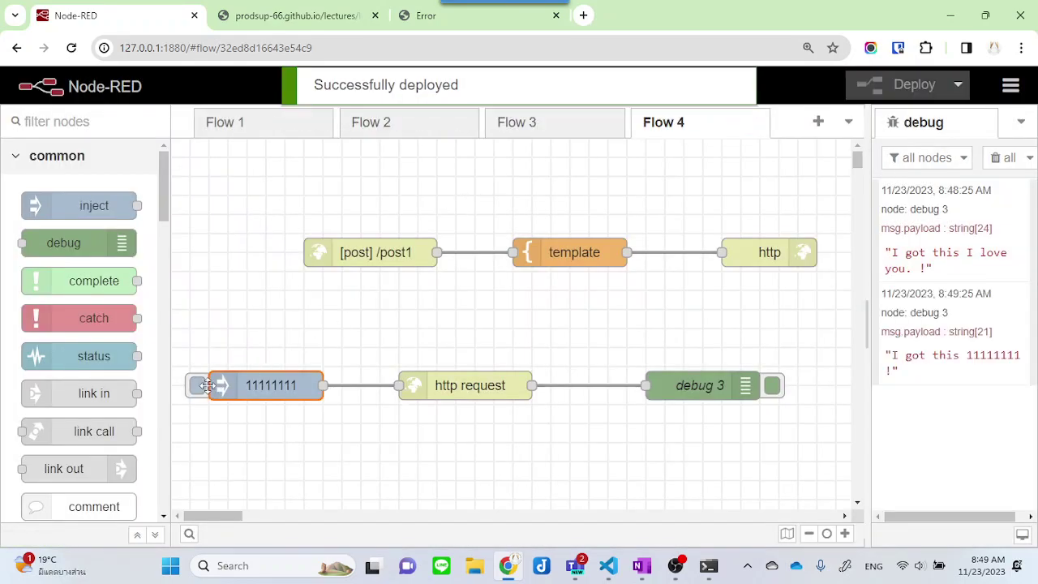
Replace "I got this" in the template node's text with "ได้รับแล้ว" and deploy the flow
left_click(544, 250)
double_click(544, 249)
left_click_drag(545, 349, 458, 359)
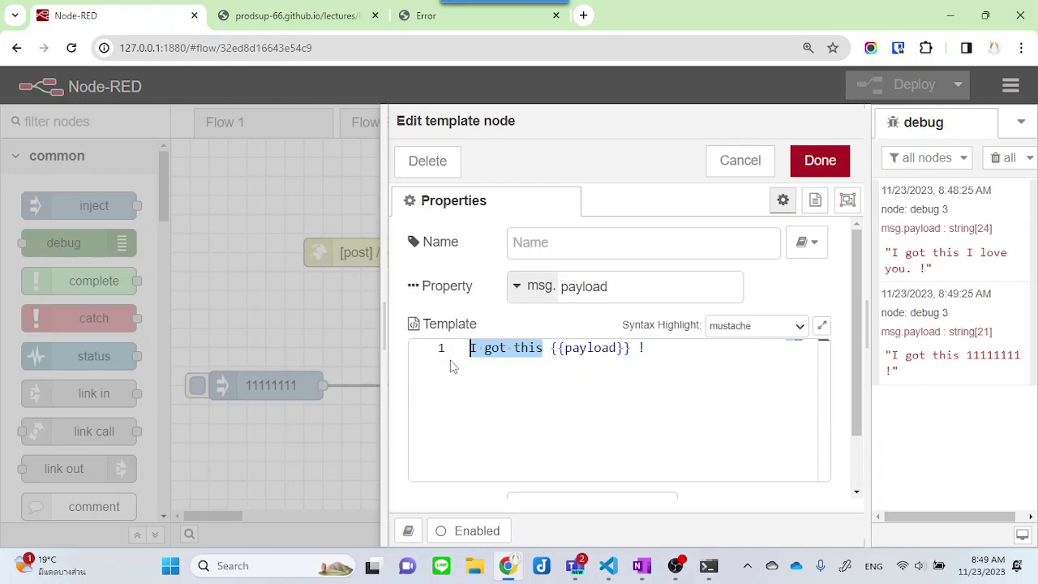
key("grave")
type("ได้")
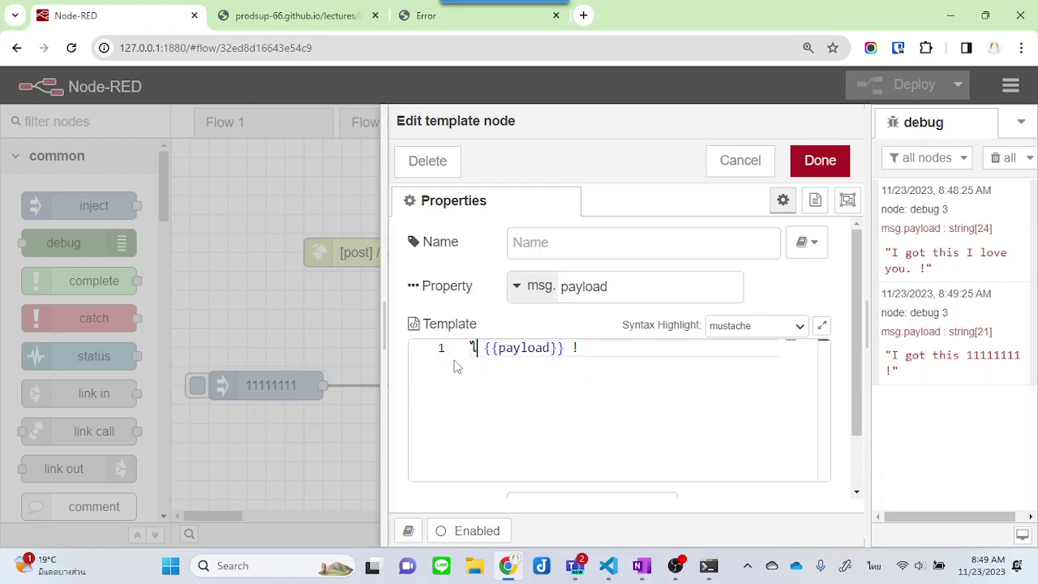
type("รับแล้ว")
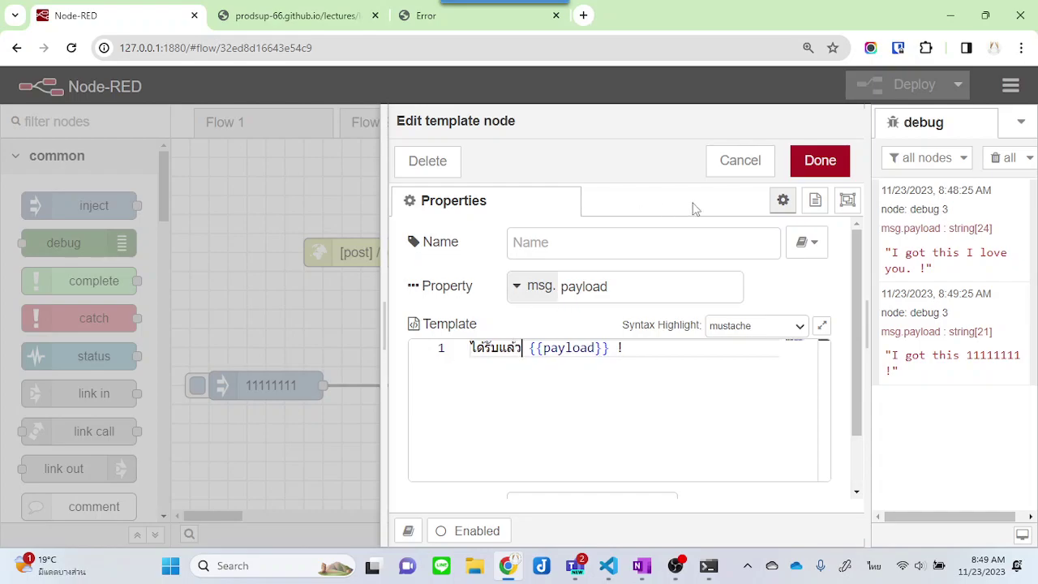
left_click(818, 174)
left_click(874, 93)
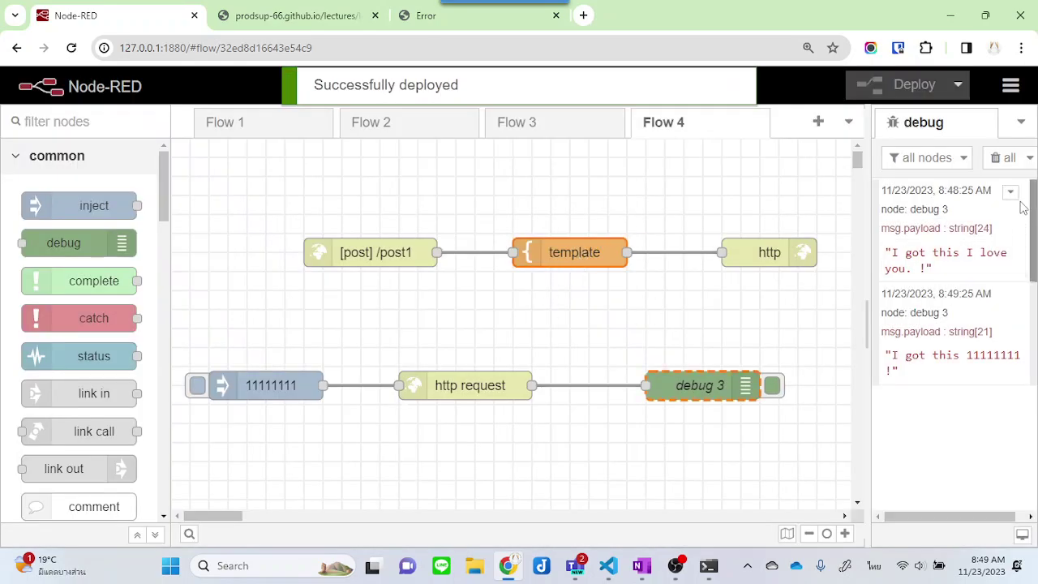
Clear all debug messages and trigger the 11111111 inject node repeatedly to test the new template text
left_click(1004, 158)
left_click(197, 386)
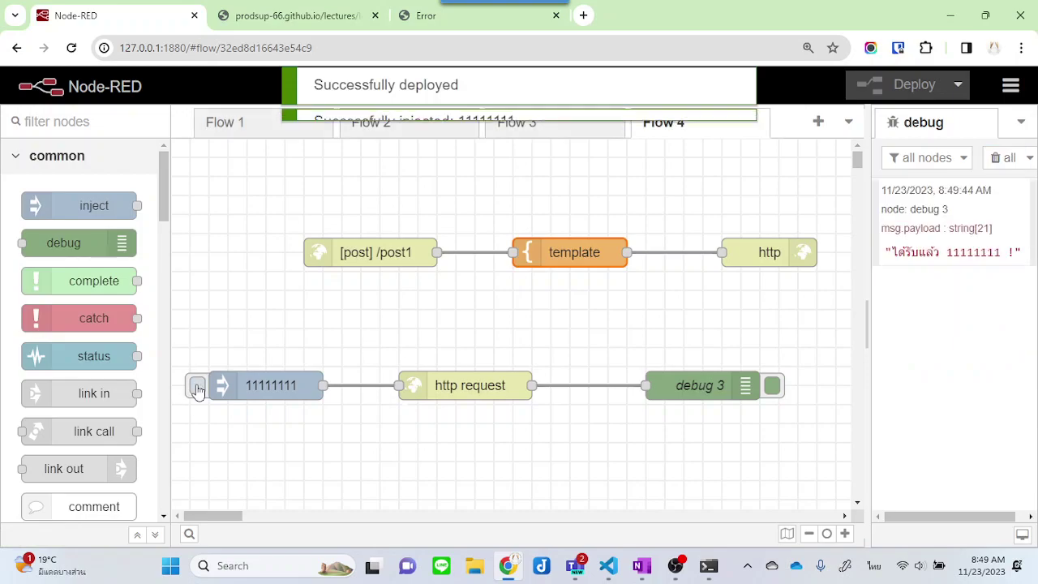
left_click(197, 387)
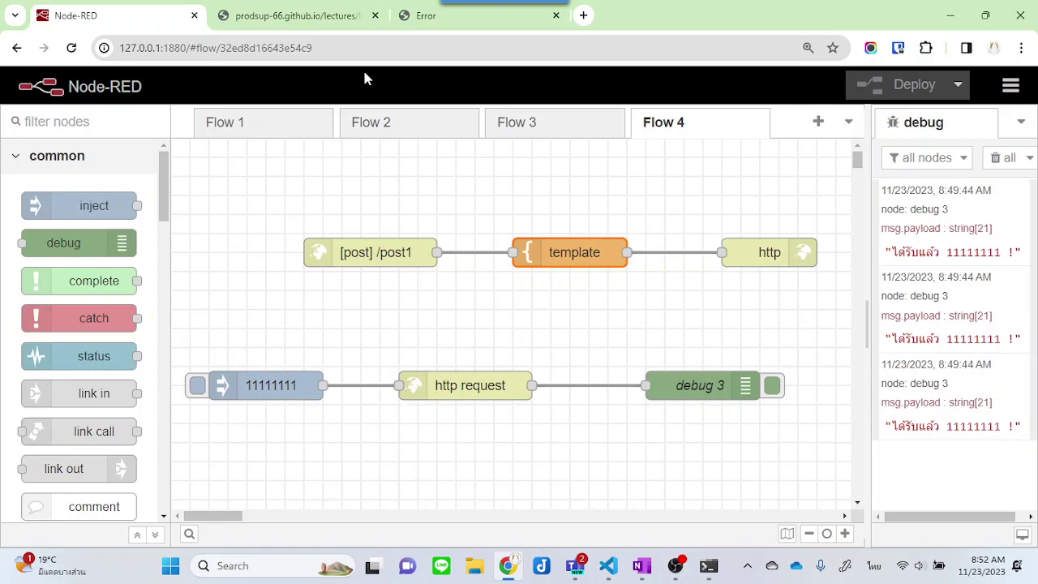
Switch to the lecture slides and advance to the "Software" slide to view the listed API testing tools
left_click(292, 16)
key("Right")
key("Right")
key("Right")
key("Right")
key("Right")
key("Right")
key("Right")
key("Right")
key("Right")
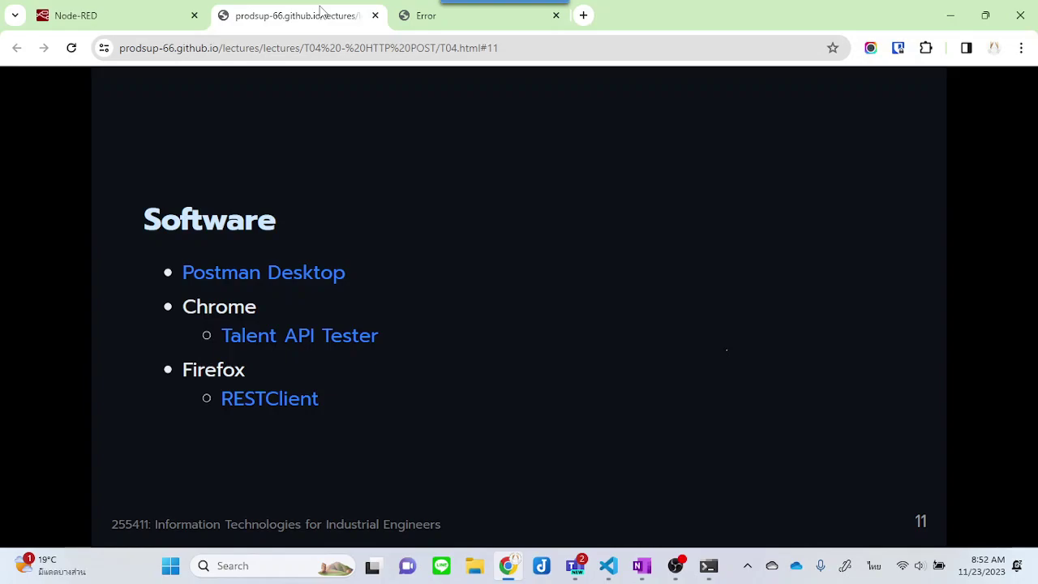
Open the Talend API Tester browser extension
left_click(926, 48)
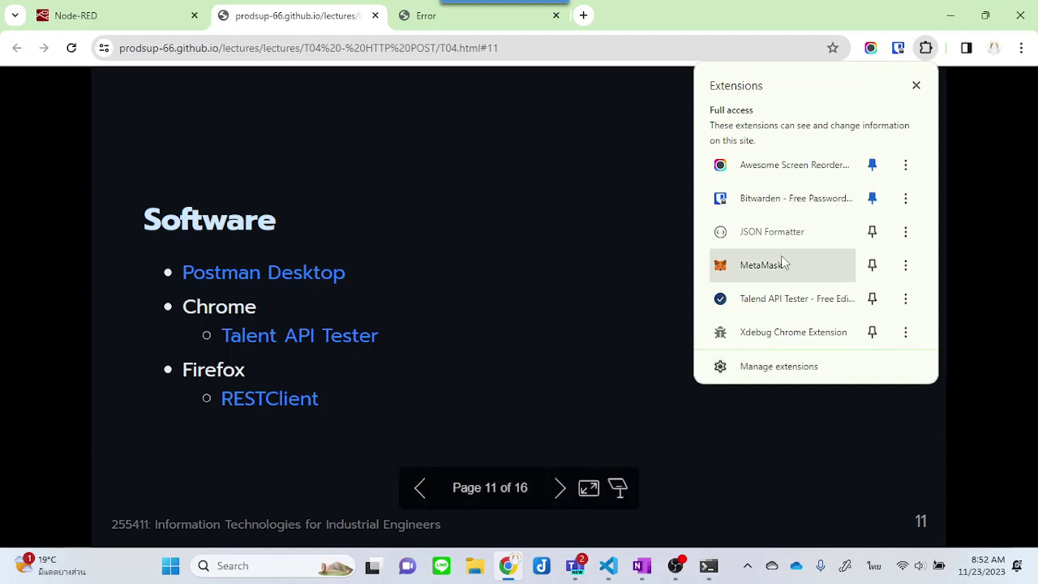
left_click(925, 48)
left_click(925, 48)
left_click(810, 297)
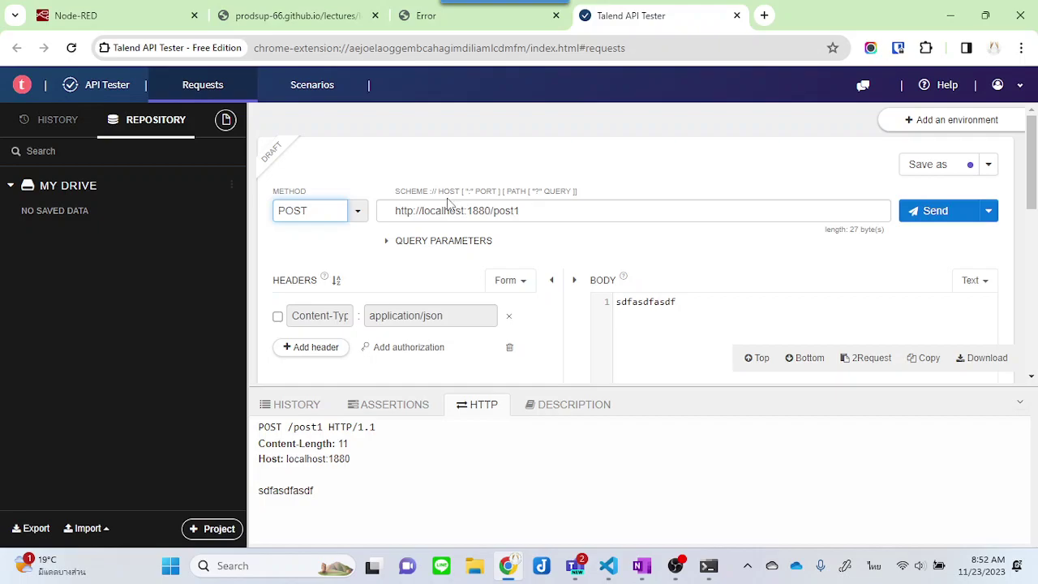
left_click_drag(533, 215, 376, 213)
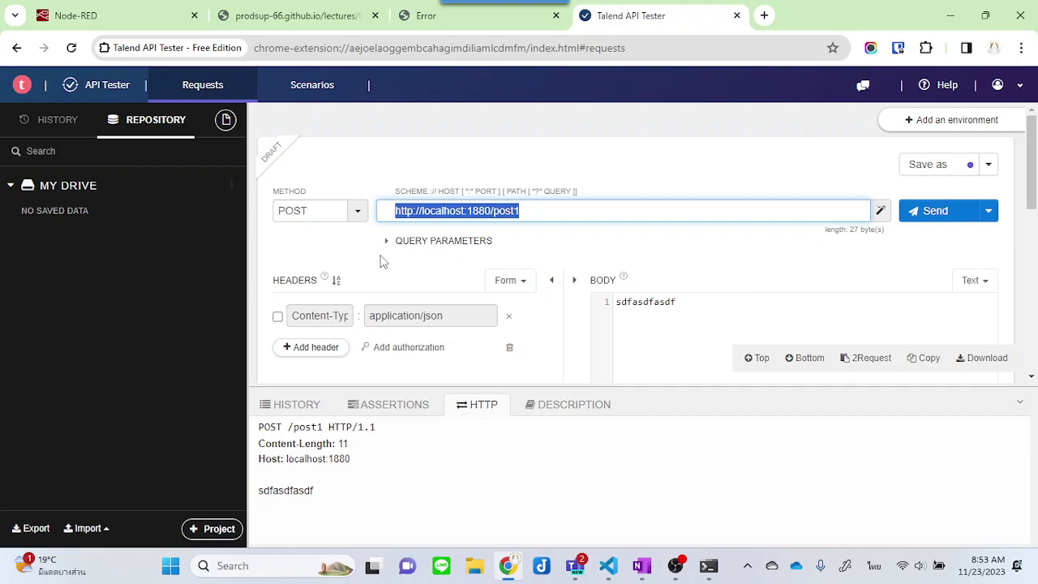
key("ctrl+plus")
key("ctrl+plus")
key("ctrl+plus")
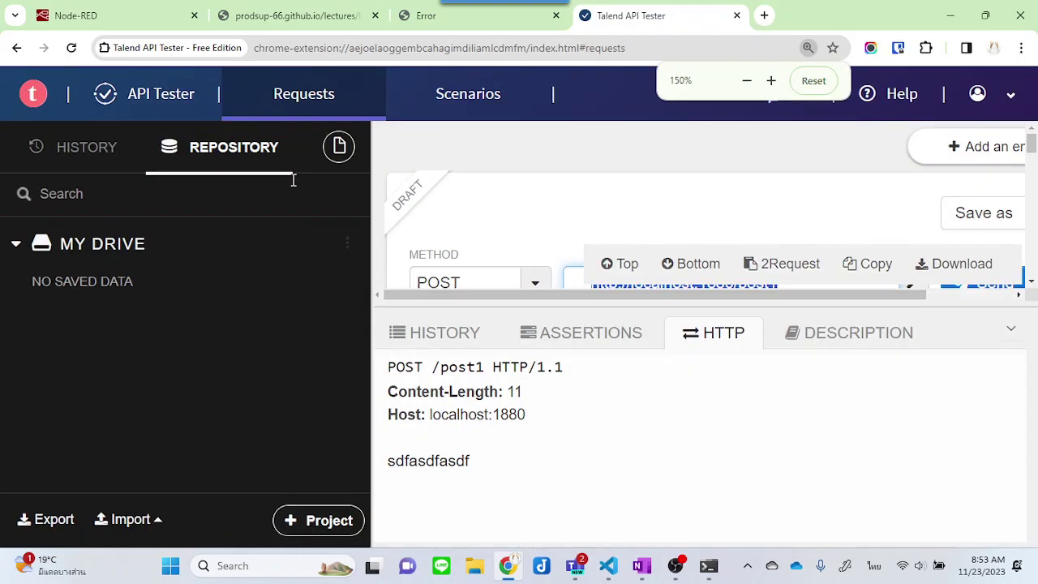
key("ctrl+minus")
left_click(398, 233)
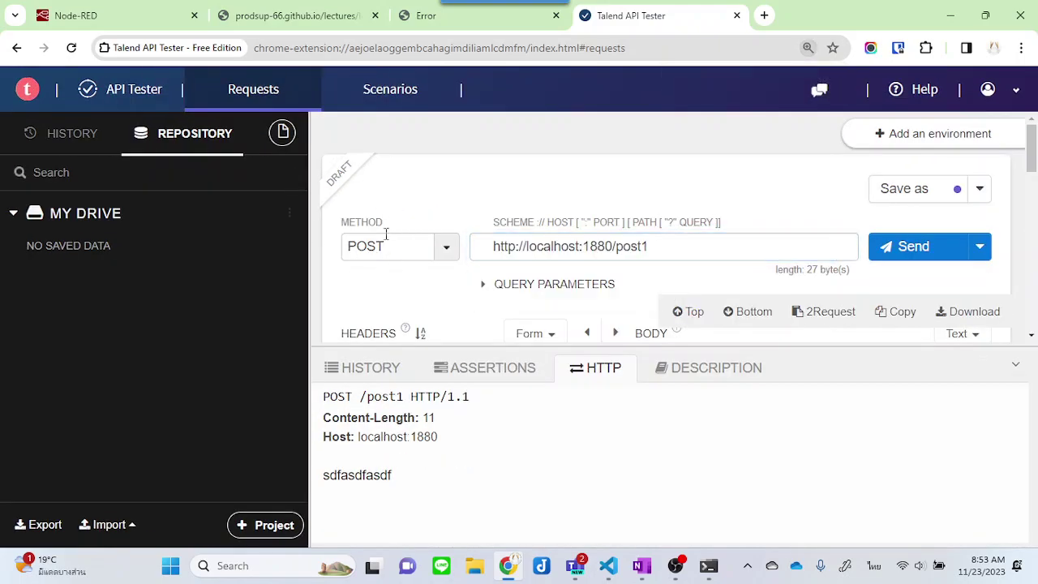
left_click_drag(495, 247, 679, 248)
left_click(925, 250)
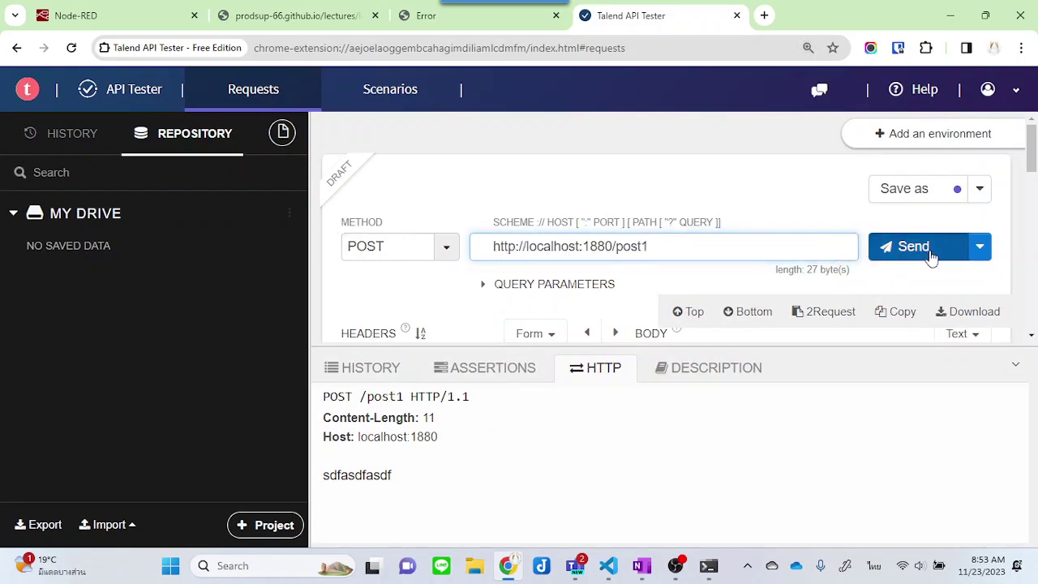
Examine the response headers and body at the end of the request's HTTP log
scroll(491, 453, "down", 1)
scroll(491, 453, "down", 2)
left_click_drag(483, 533, 321, 537)
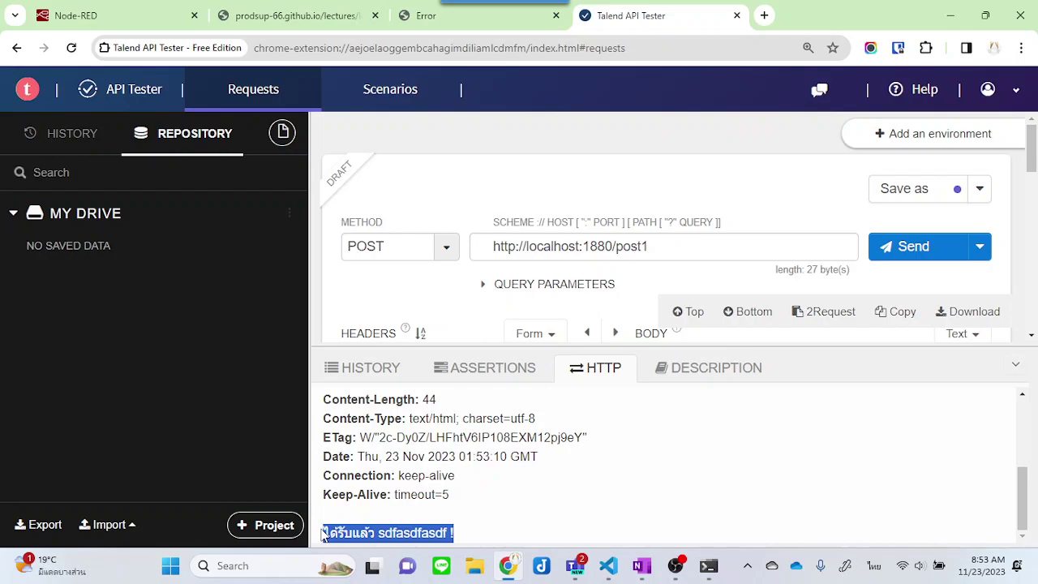
Check the browser page for 127.0.0.1:1880/post1 and return to the Node-RED flow editor
left_click(275, 7)
left_click(438, 15)
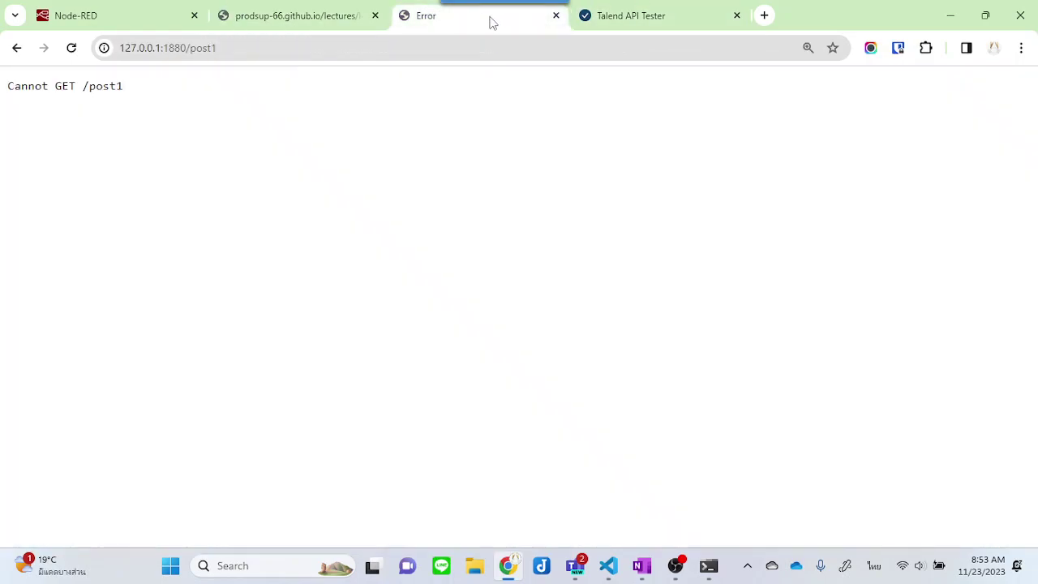
left_click(91, 6)
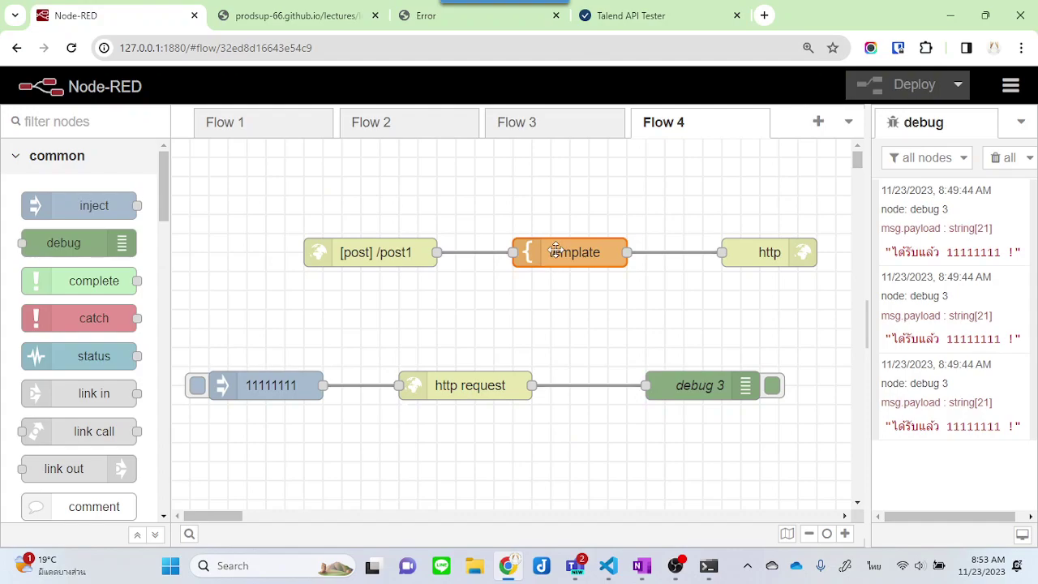
double_click(555, 252)
left_click(474, 531)
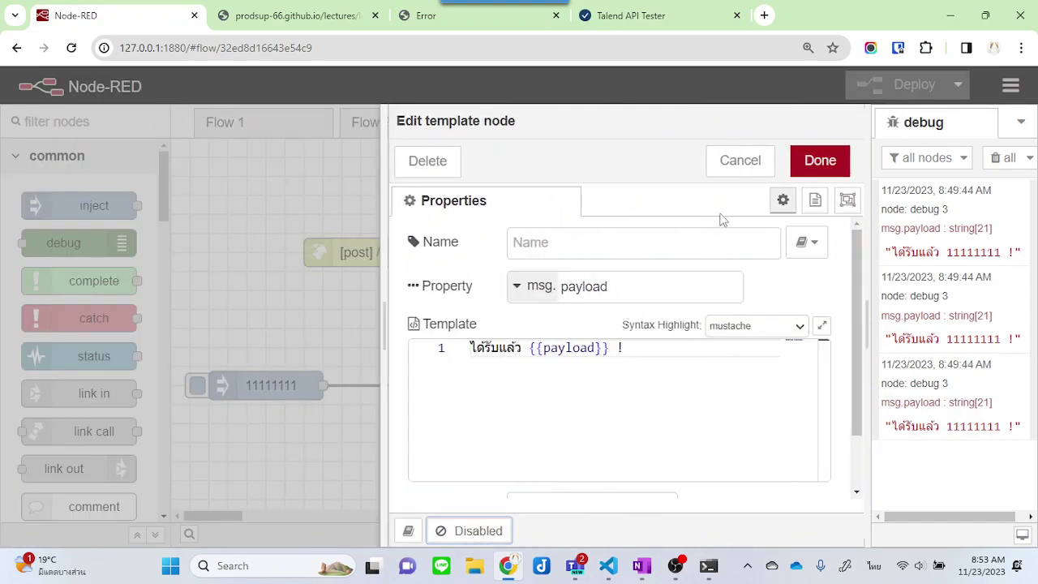
left_click(730, 164)
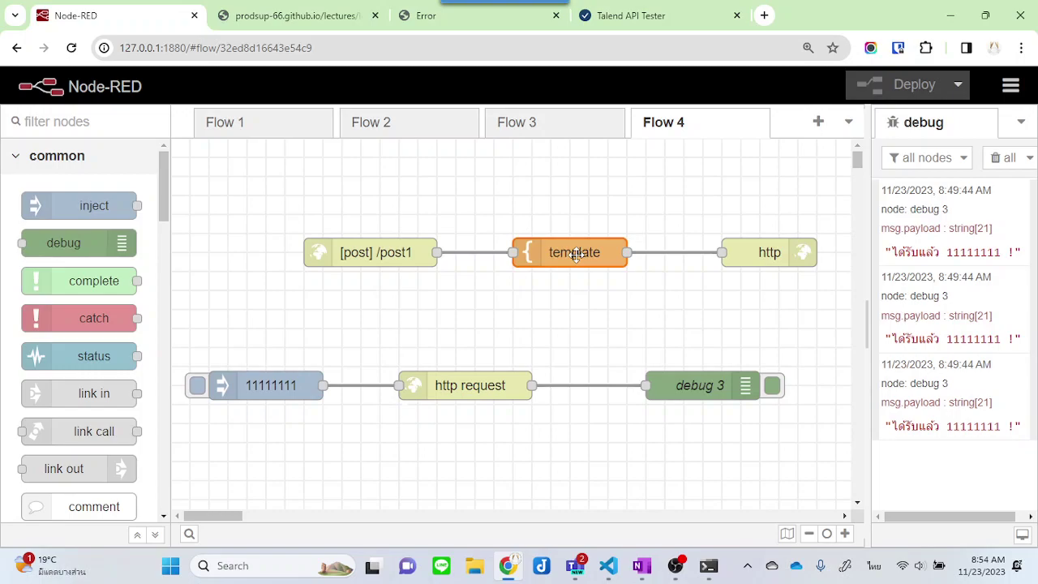
Disable the template node in the /post1 chain
double_click(575, 254)
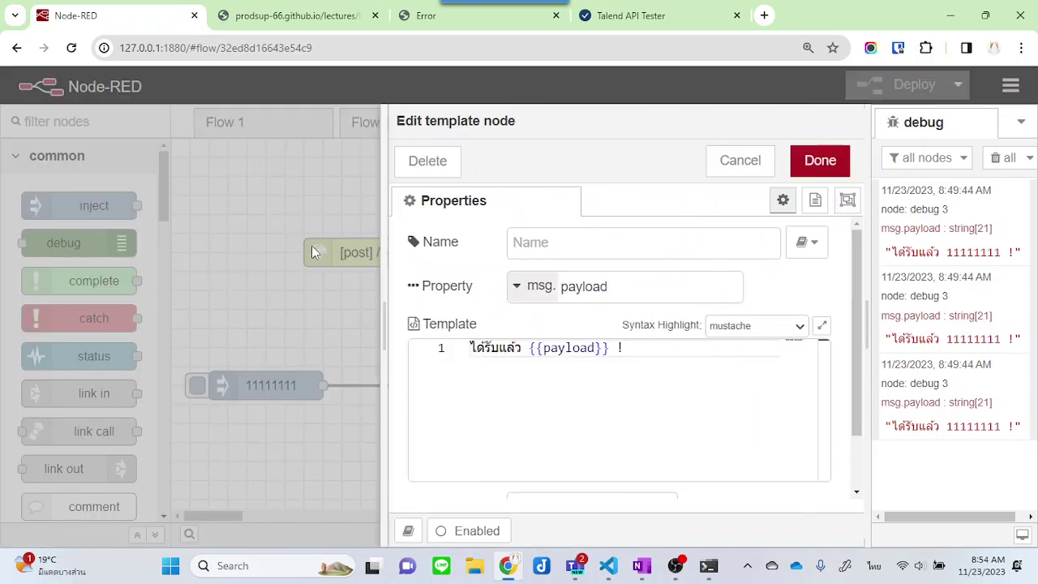
left_click(458, 531)
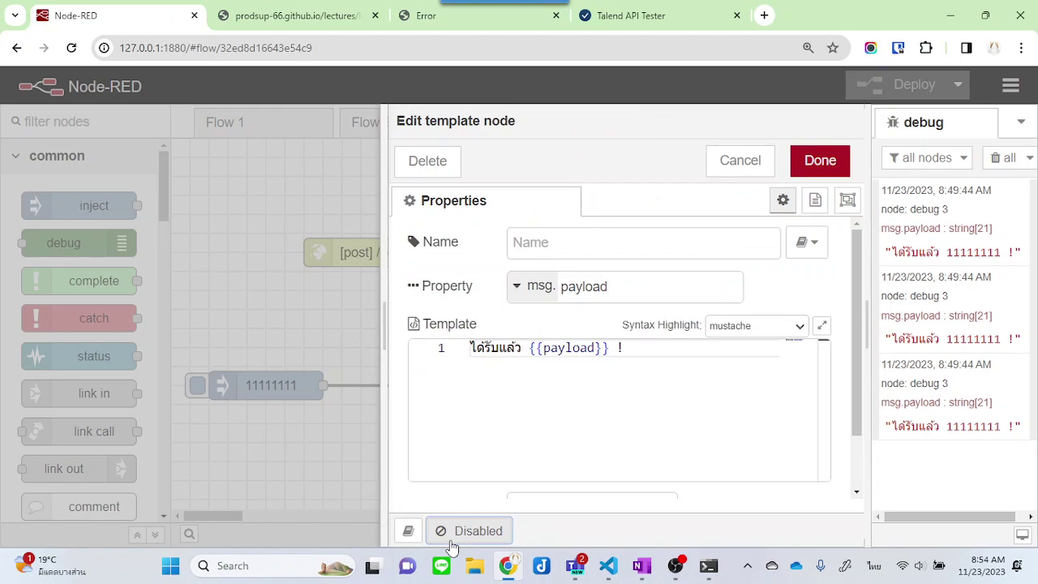
left_click(815, 165)
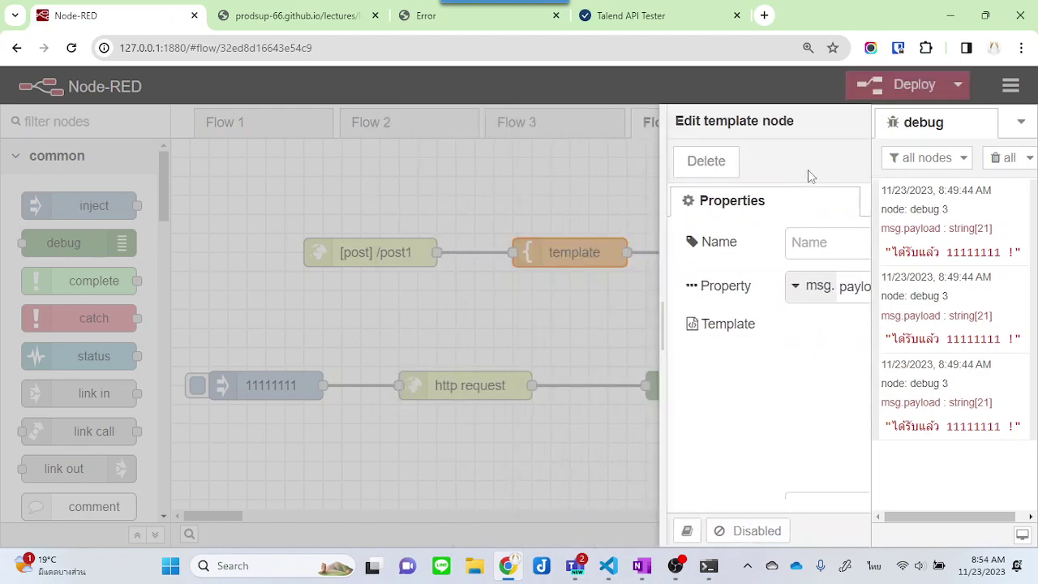
Add a function node above the template node and wire it between the [post] /post1 node and the http response node
scroll(106, 365, "down", 4)
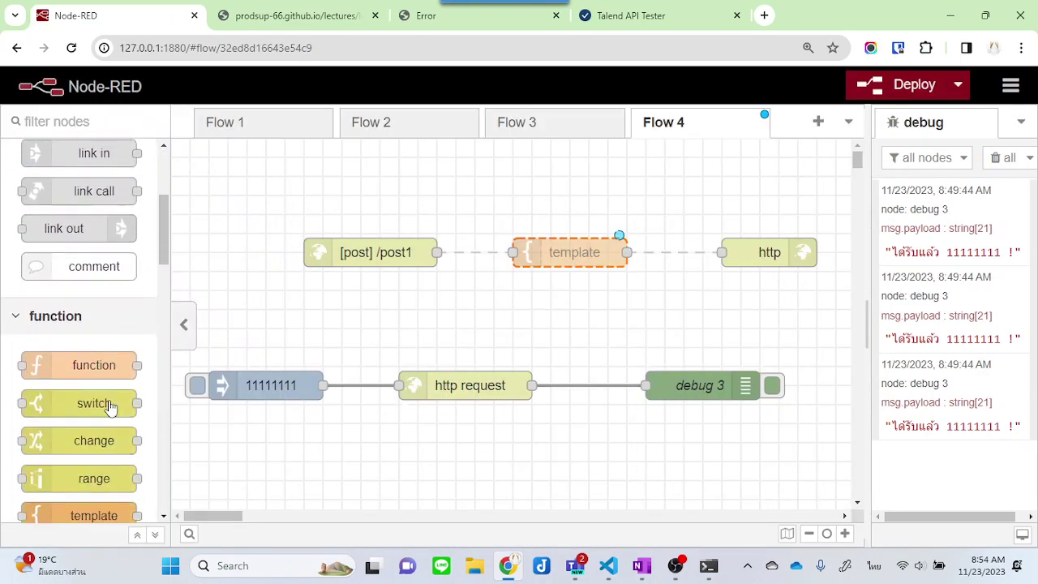
left_click_drag(107, 302, 637, 176)
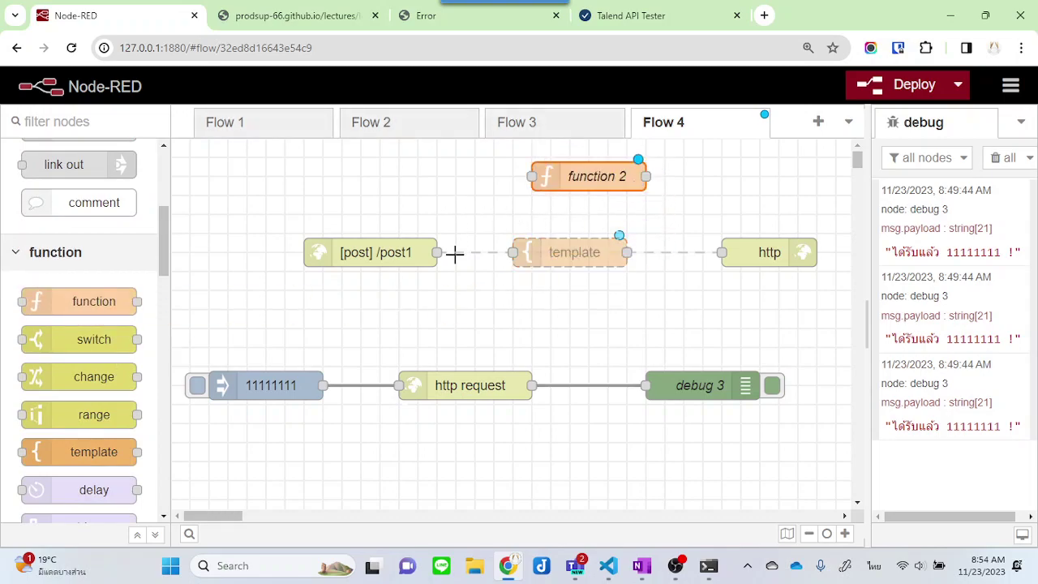
left_click_drag(438, 252, 532, 177)
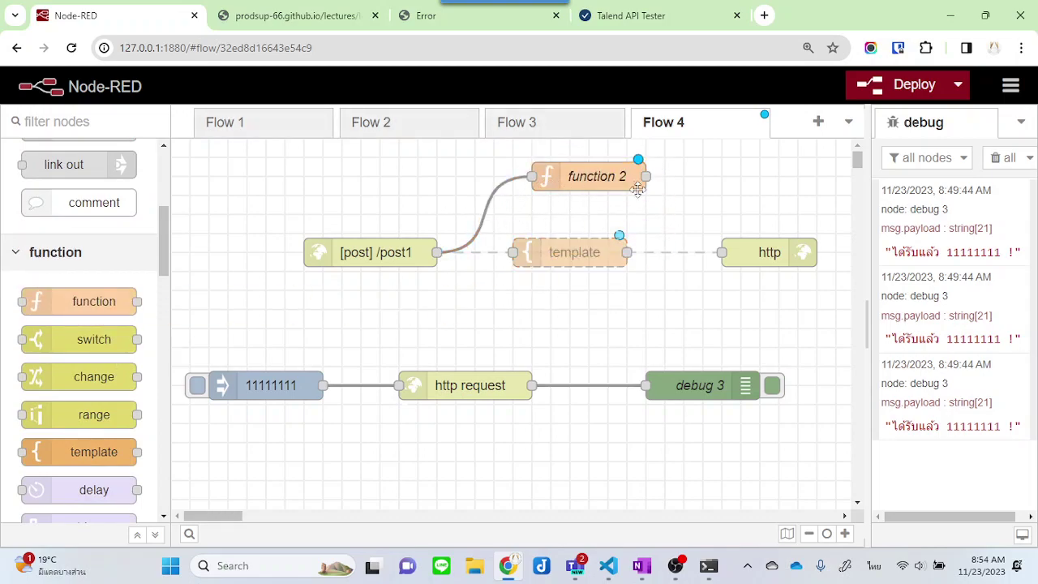
left_click_drag(646, 176, 720, 255)
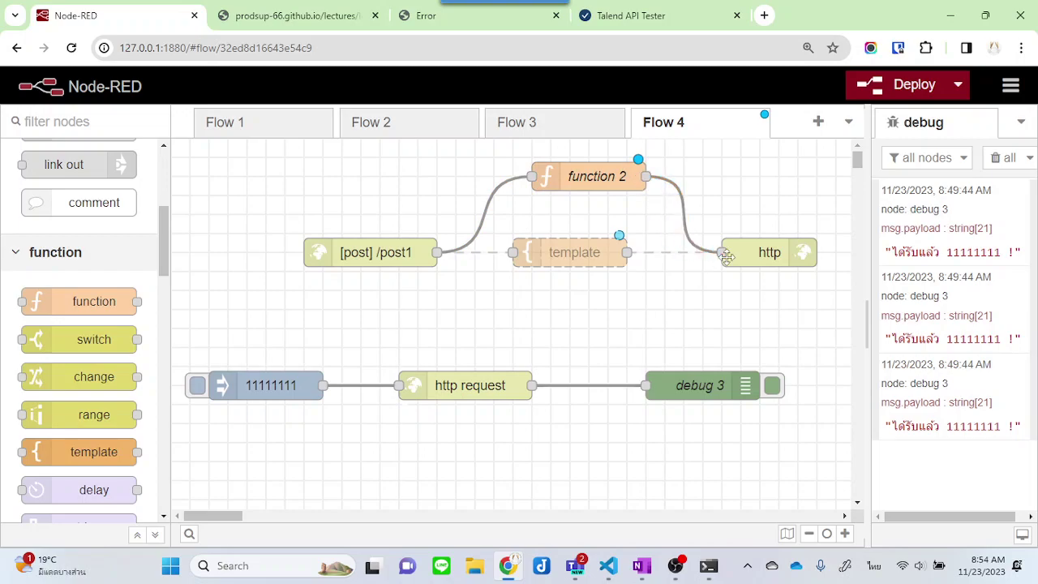
Copy the whole JavaScript snippet that builds a reply with message and time from page 15 of the lecture slides
left_click(294, 17)
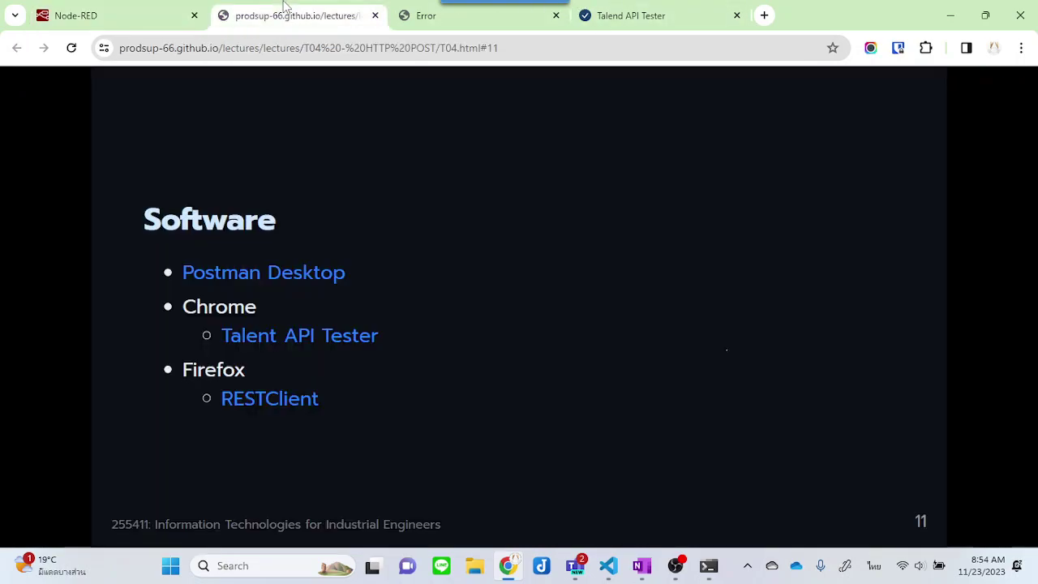
key("Right")
key("Right")
key("Right")
key("Right")
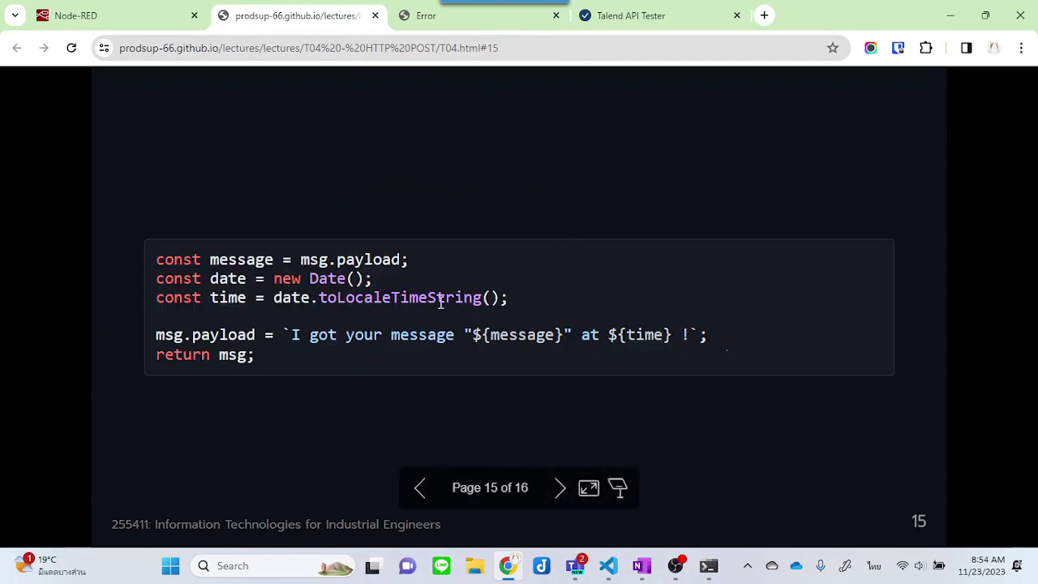
left_click_drag(331, 360, 101, 226)
key("ctrl+c")
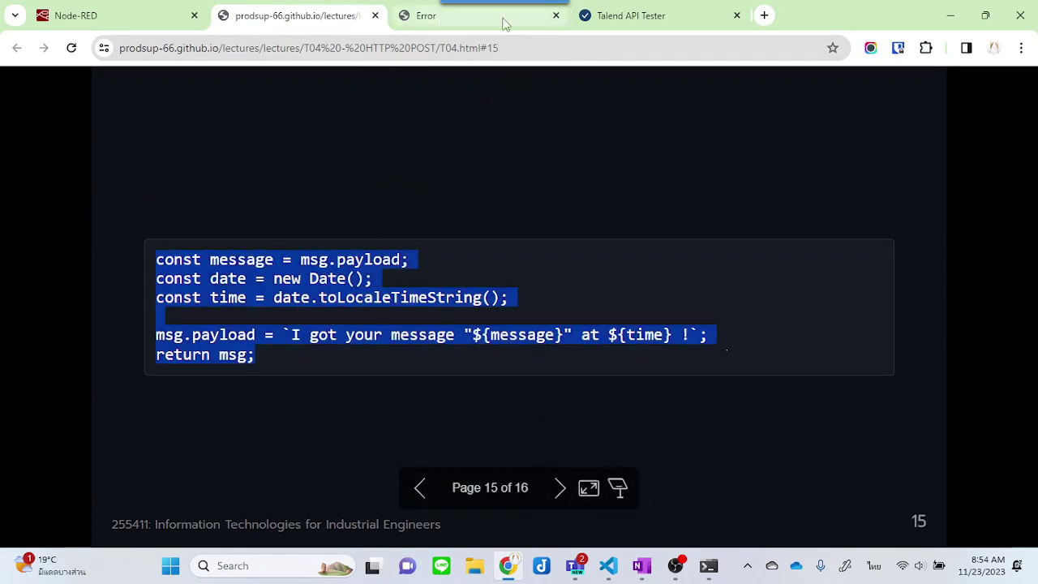
Replace the code of the function node above the template node with the copied message-and-time snippet and save it
left_click(475, 19)
left_click(154, 11)
left_click(571, 179)
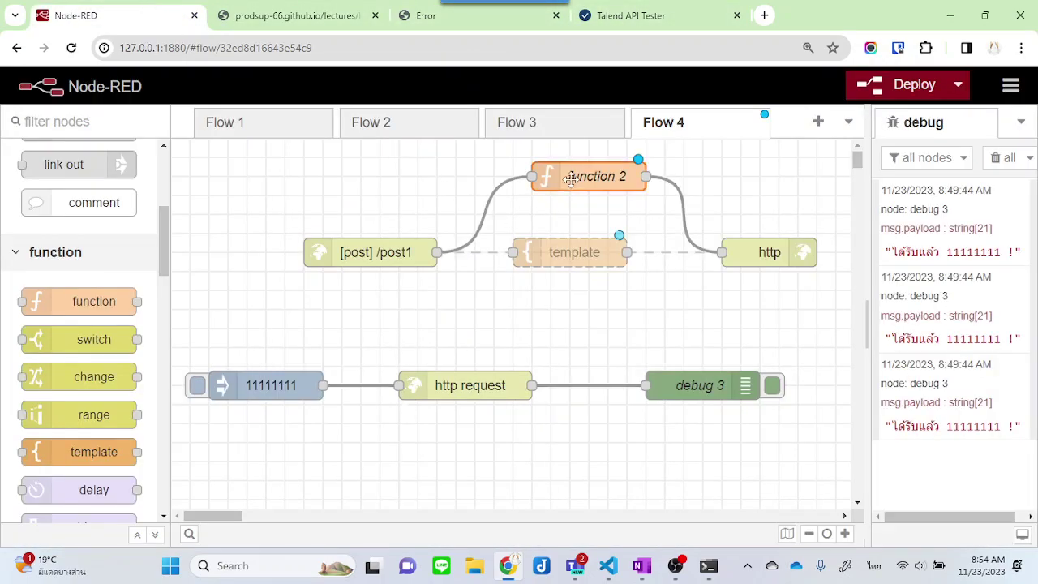
double_click(571, 179)
key("ctrl+a")
key("ctrl+v")
left_click(833, 162)
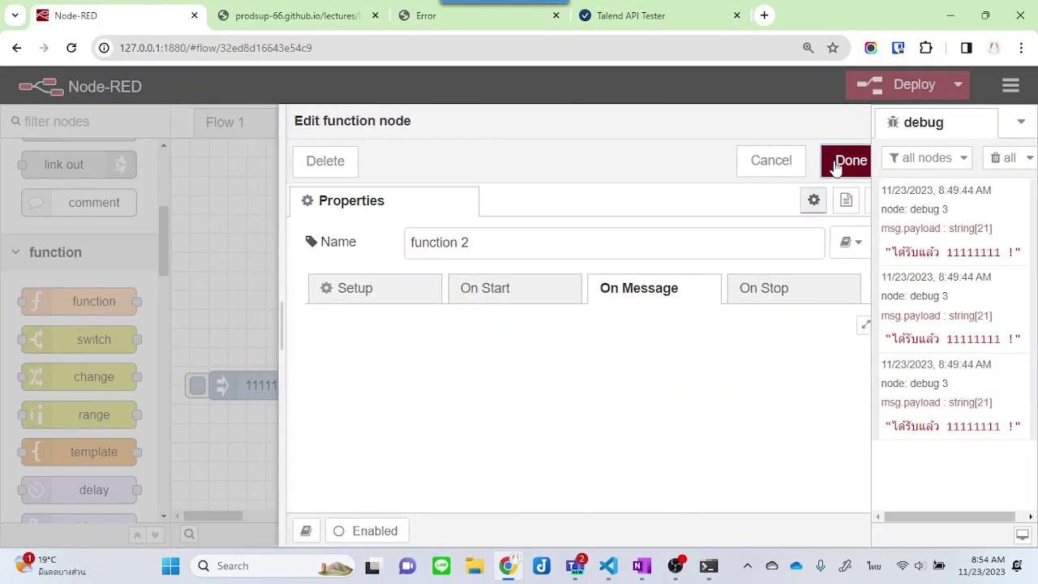
Deploy the flow, clear the debug messages, inject 11111111 to test the endpoint, and widen the debug sidebar to read the replies
left_click(891, 86)
left_click(1004, 157)
left_click(197, 387)
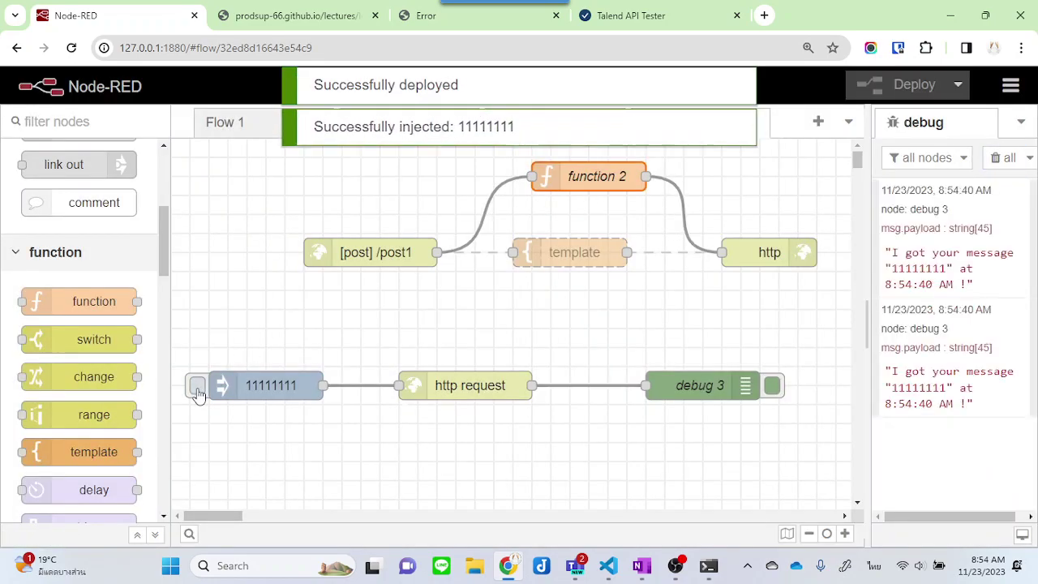
left_click(197, 387)
left_click_drag(866, 328, 733, 348)
left_click_drag(217, 519, 230, 516)
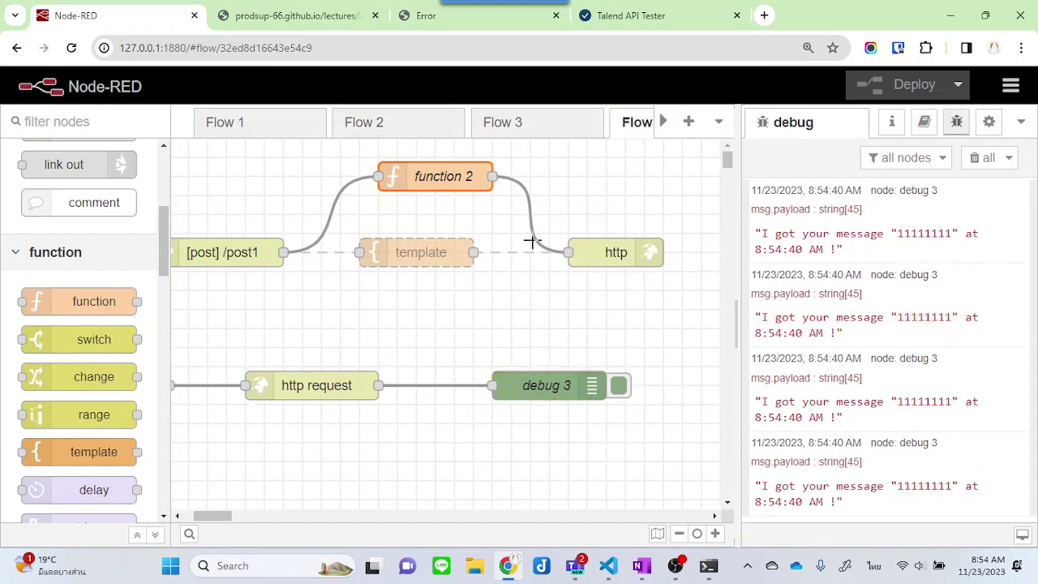
Examine the message code inside the function node and revisit page 15 of the lecture slides
double_click(454, 178)
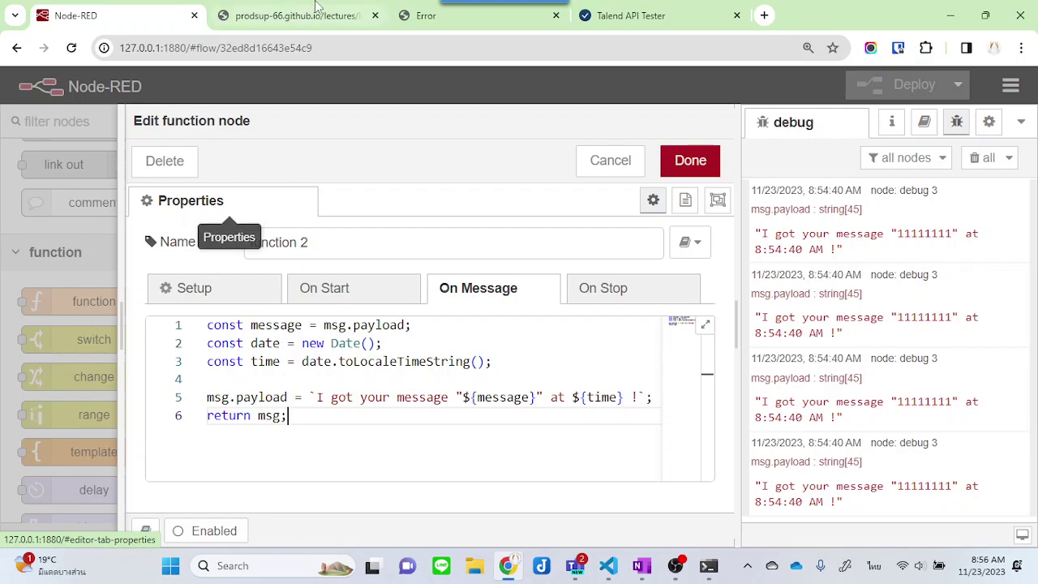
left_click(231, 16)
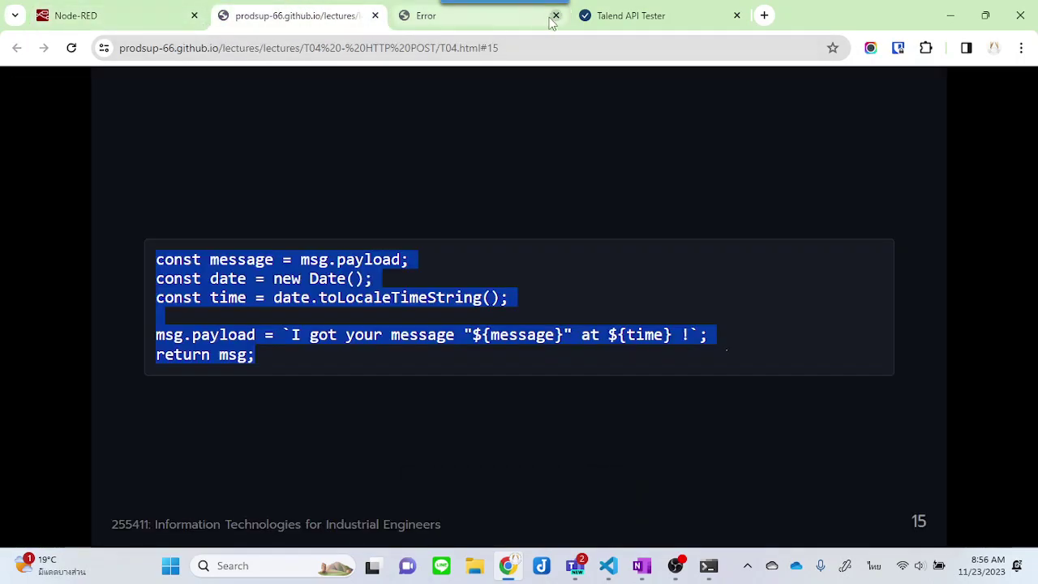
left_click(465, 18)
left_click(109, 15)
left_click(349, 13)
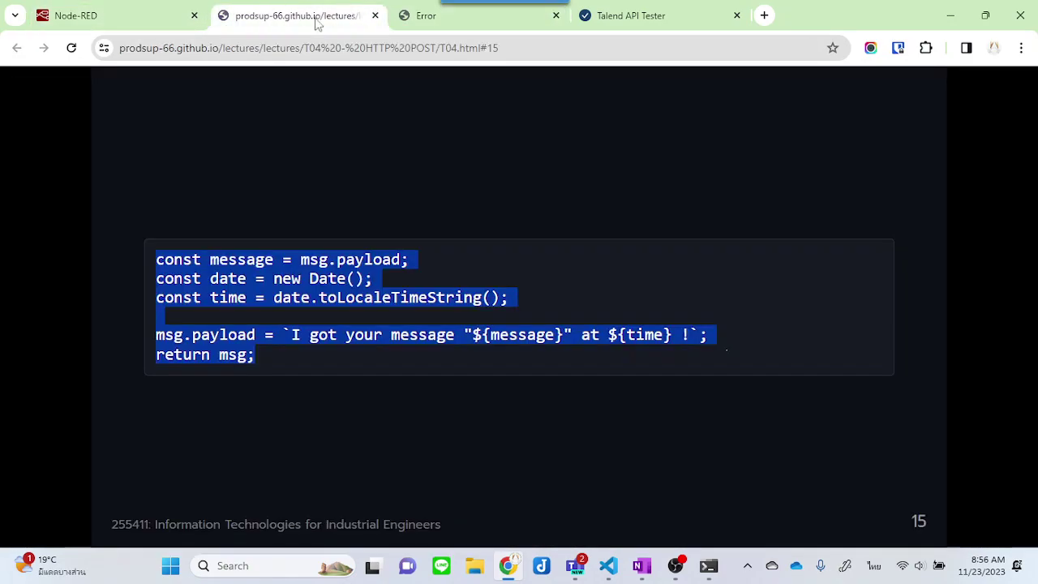
left_click(104, 11)
left_click(240, 16)
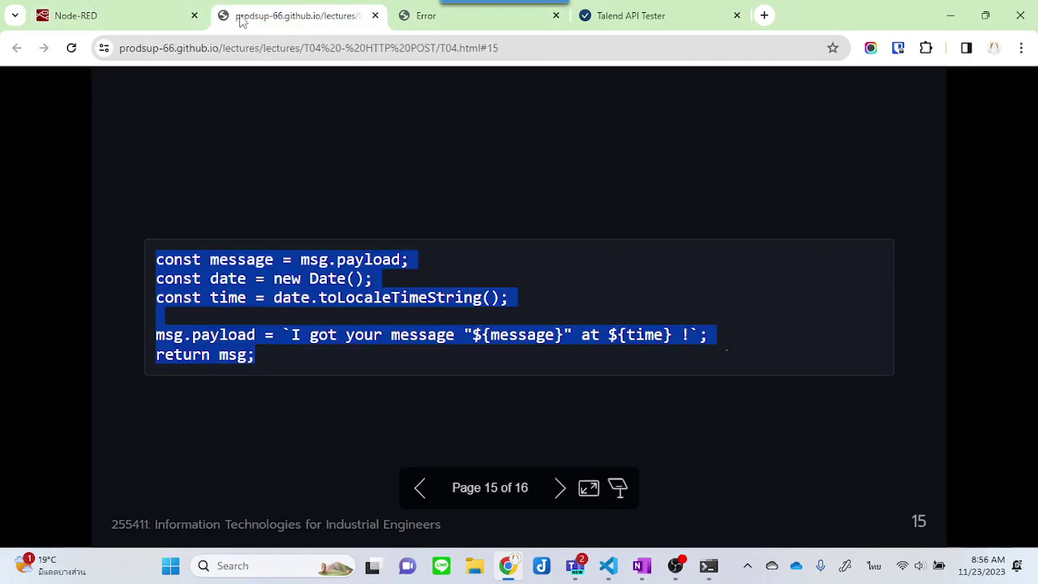
Go to the Prodsup 66 lectures site and open T05.html from the T05 - Attendance folder
left_click(367, 48)
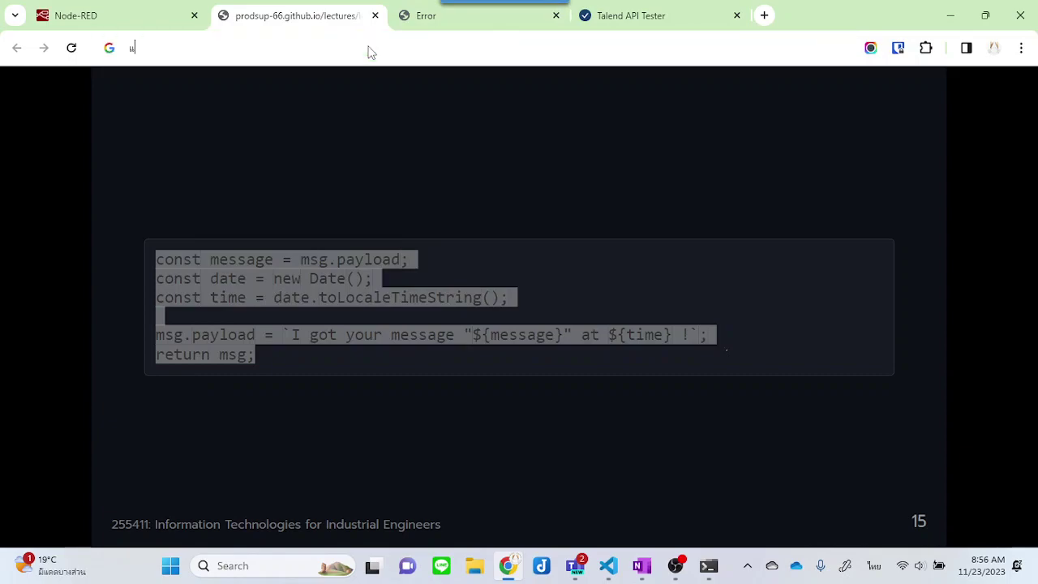
type("แที")
key("BackSpace")
key("BackSpace")
key("BackSpace")
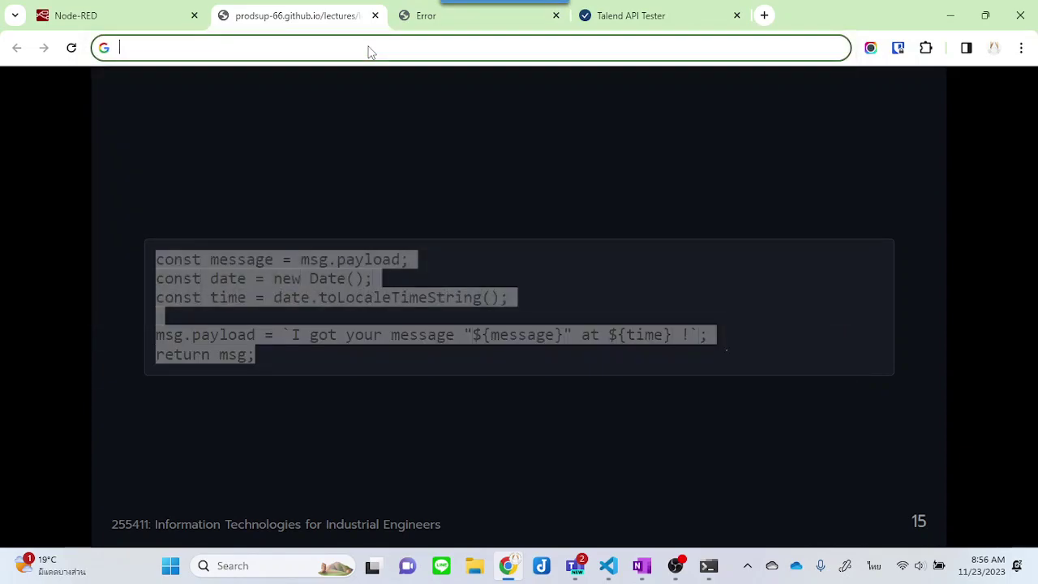
key("grave")
type("cmu")
key("Return")
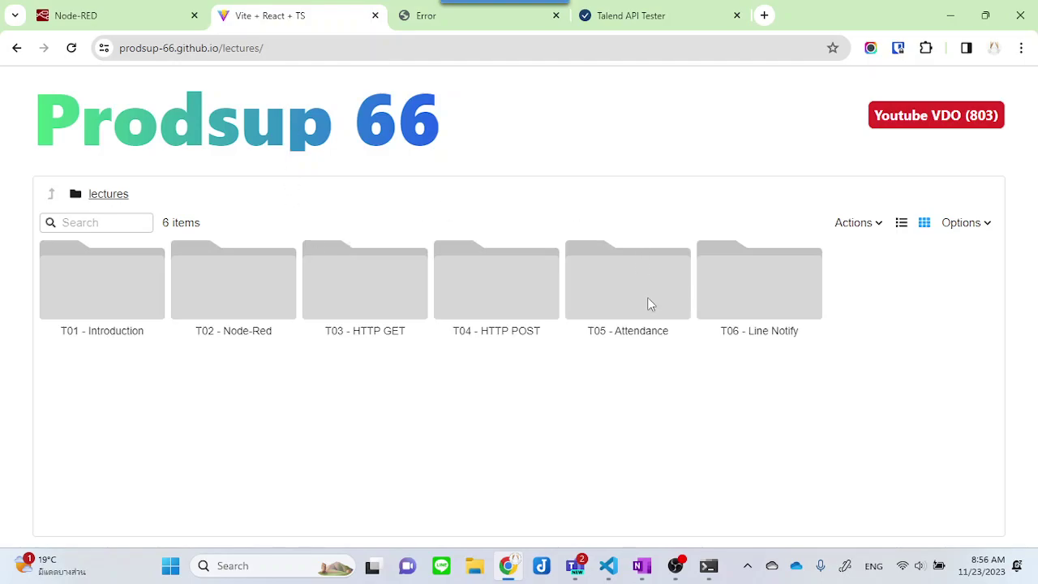
double_click(640, 302)
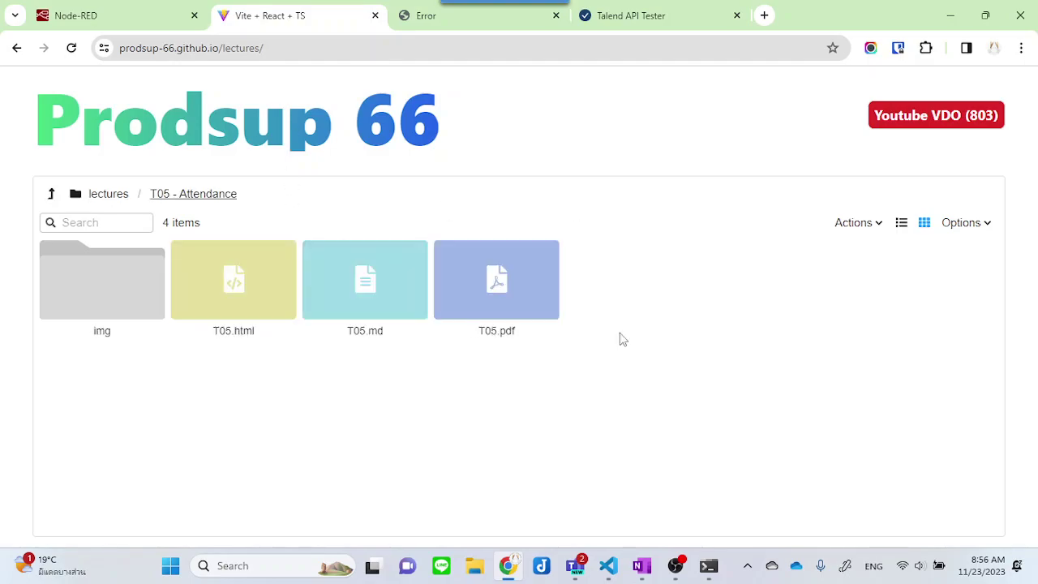
double_click(234, 280)
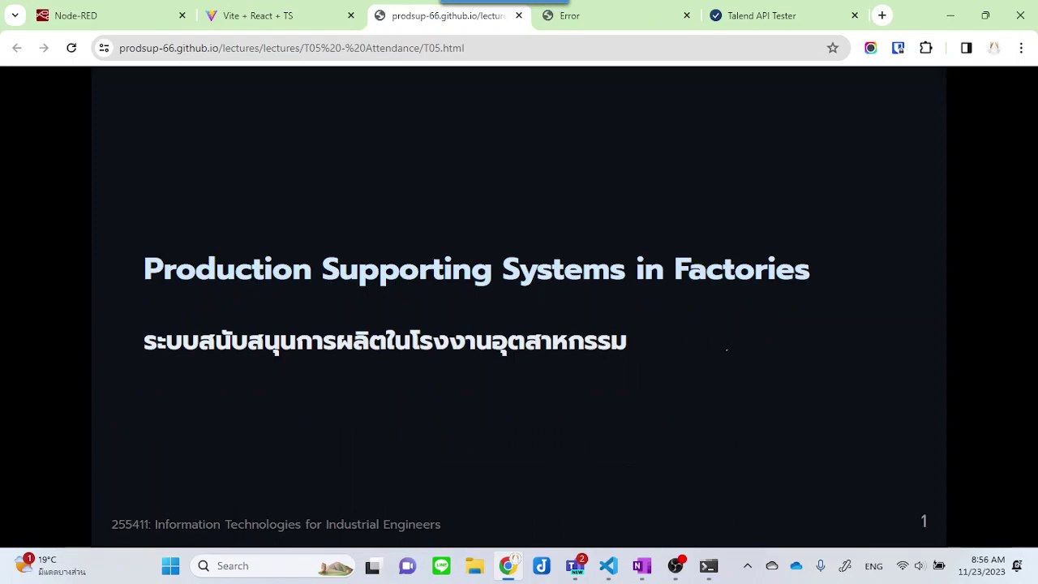
Read through the attendance slides up to page 4, covering the POST request instructions and the example flow
key("Right")
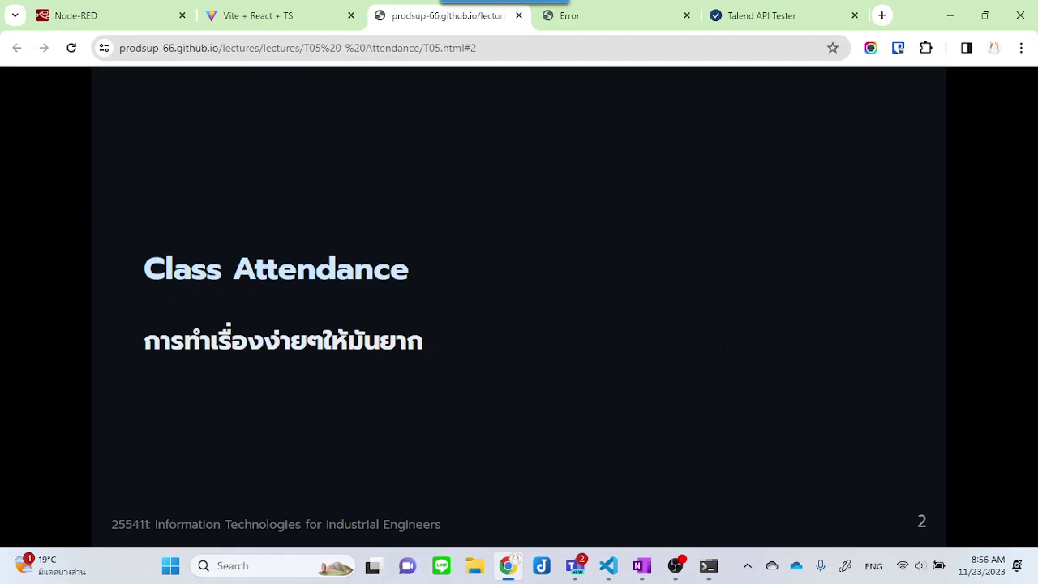
key("Right")
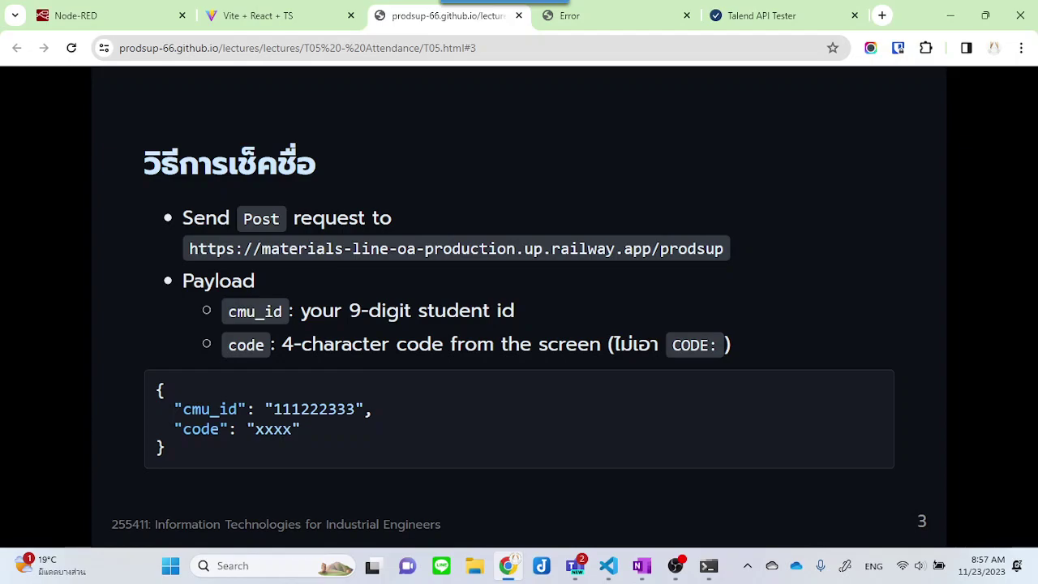
key("Right")
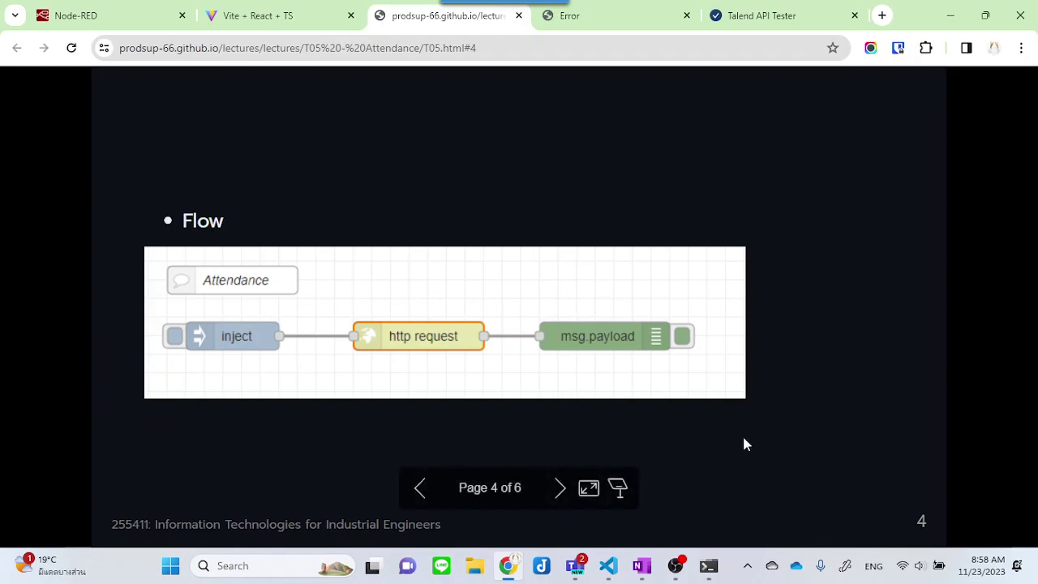
Return to Node-RED, close the function node editor with its code kept, and add a new flow
left_click(103, 14)
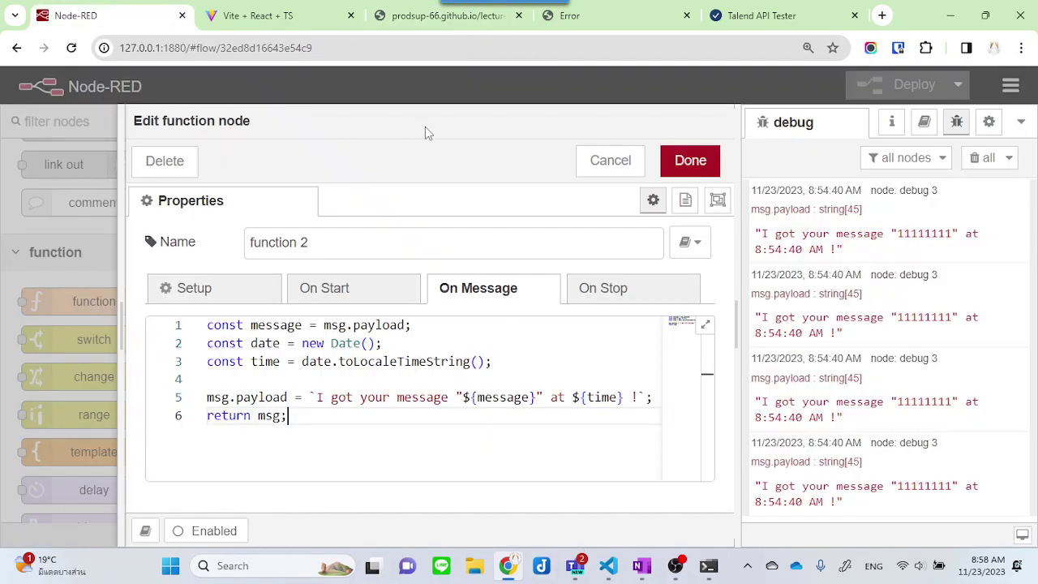
left_click(701, 162)
left_click(662, 121)
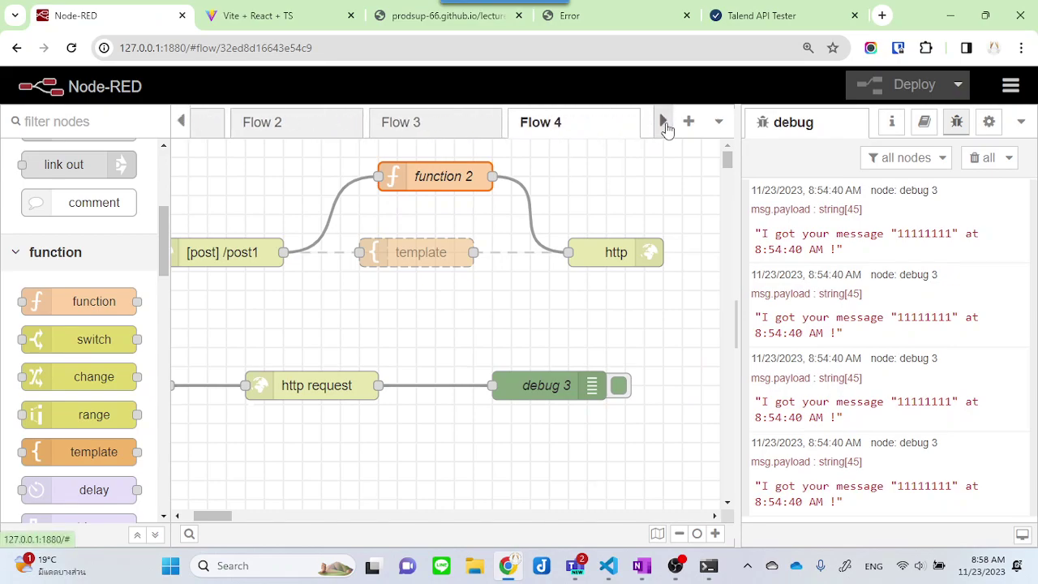
left_click(688, 122)
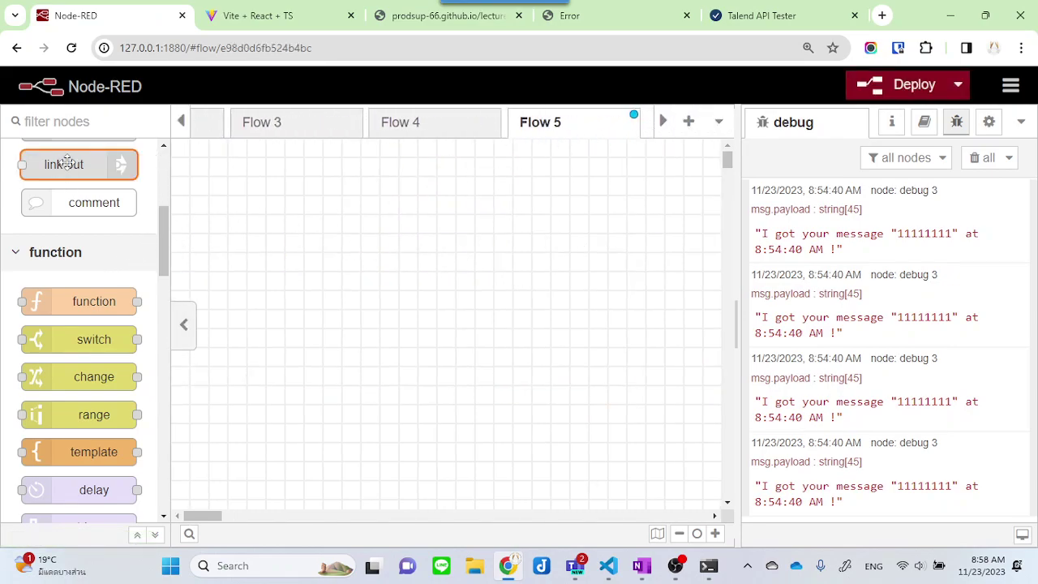
Place an inject, an http request and a debug node in a row on the new flow, and clear the debug messages
scroll(81, 244, "up", 4)
left_click_drag(77, 201, 284, 291)
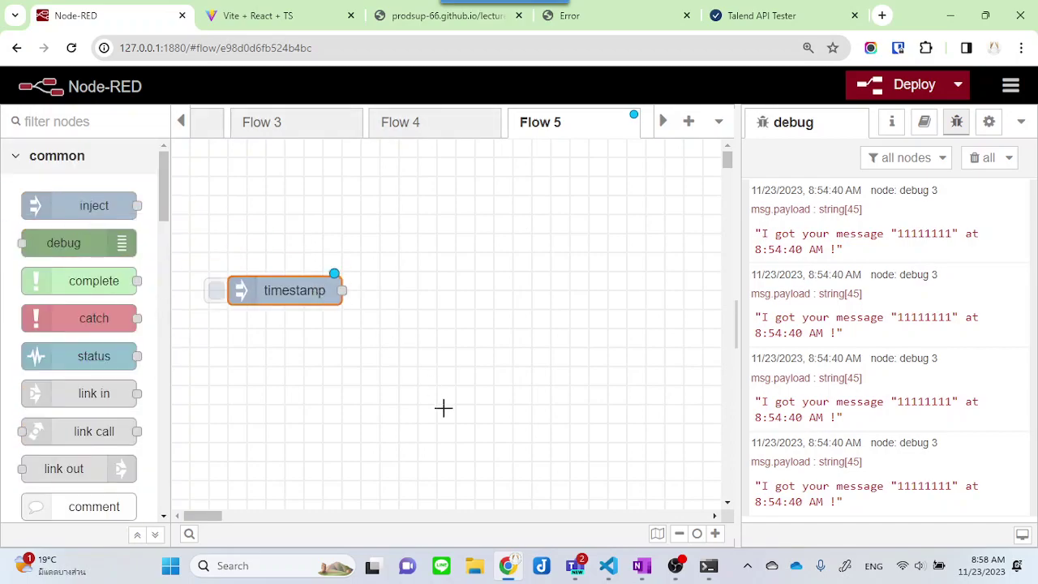
scroll(92, 360, "down", 4)
scroll(96, 373, "down", 3)
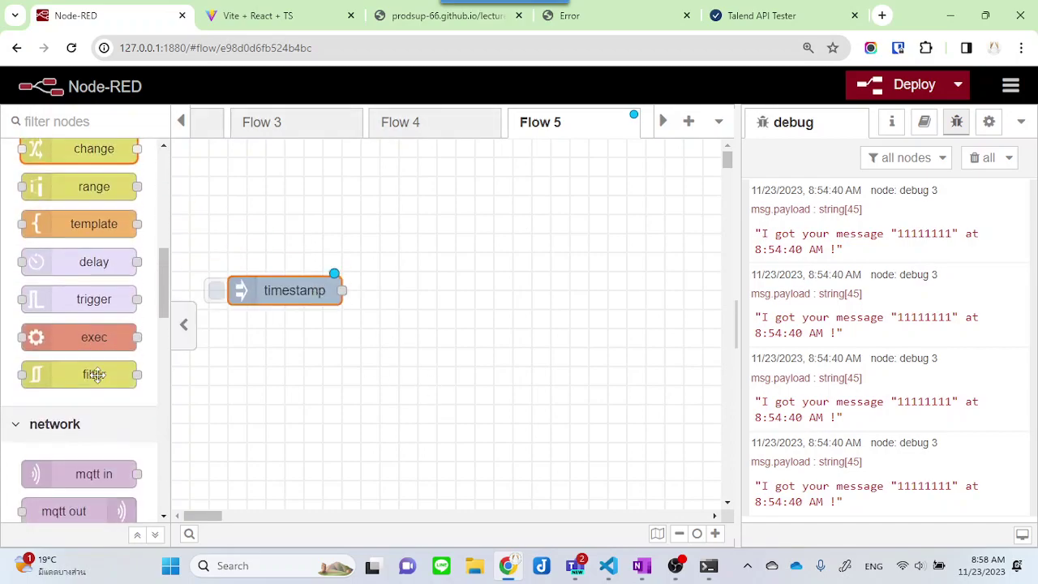
scroll(98, 380, "down", 2)
scroll(98, 374, "down", 4)
scroll(101, 349, "up", 2)
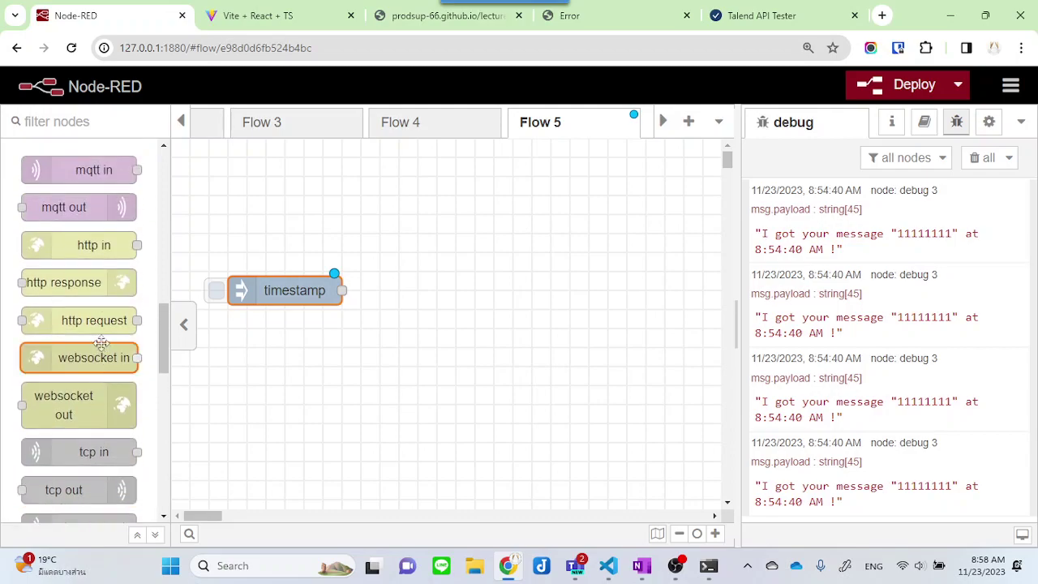
left_click_drag(81, 321, 468, 281)
scroll(97, 268, "up", 10)
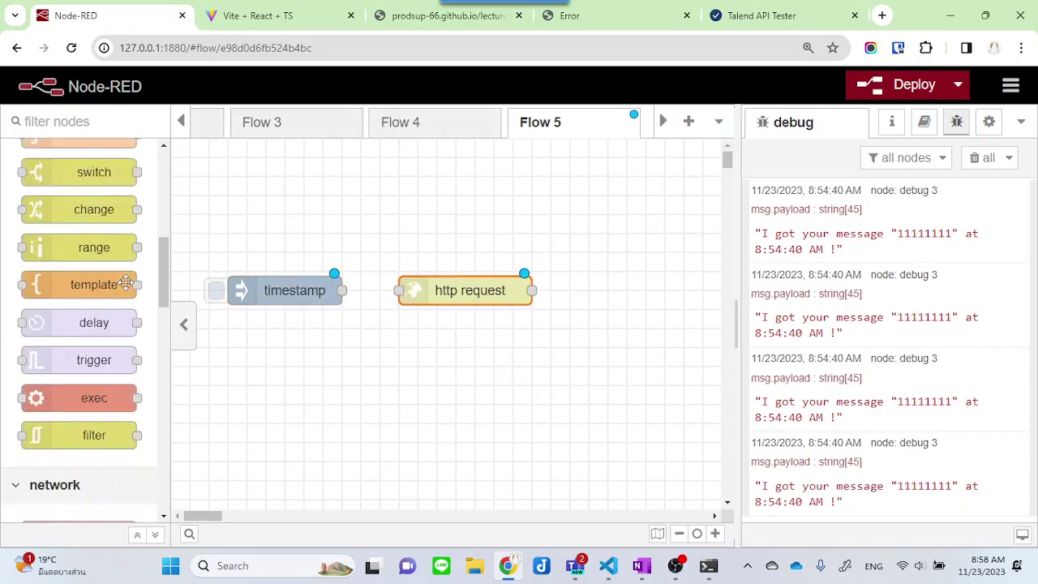
left_click_drag(92, 243, 686, 290)
left_click(982, 157)
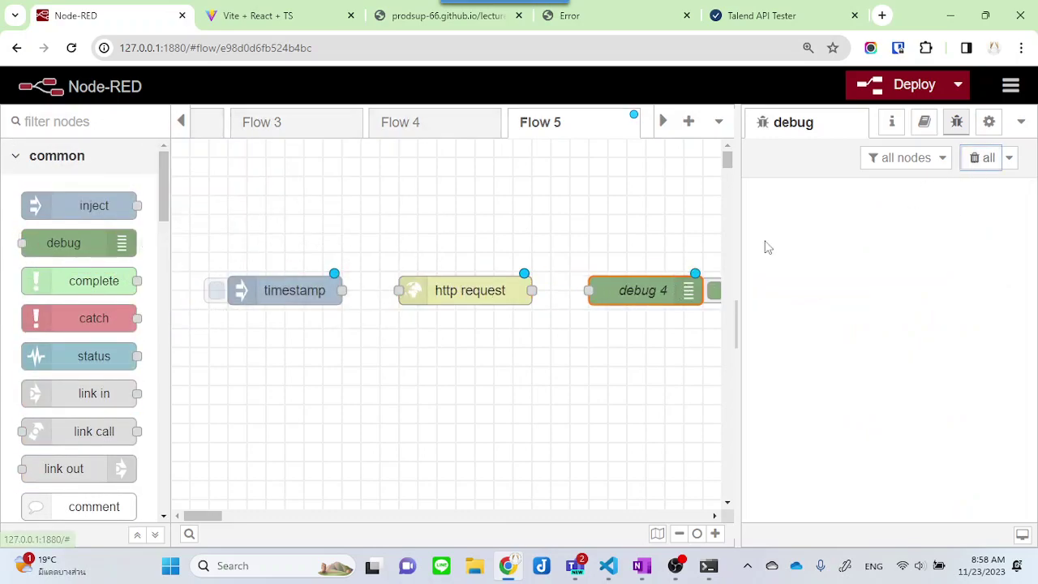
Wire the inject node to the http request node, and the http request node to the debug node
left_click_drag(342, 290, 464, 302)
key("Escape")
left_click_drag(345, 294, 409, 292)
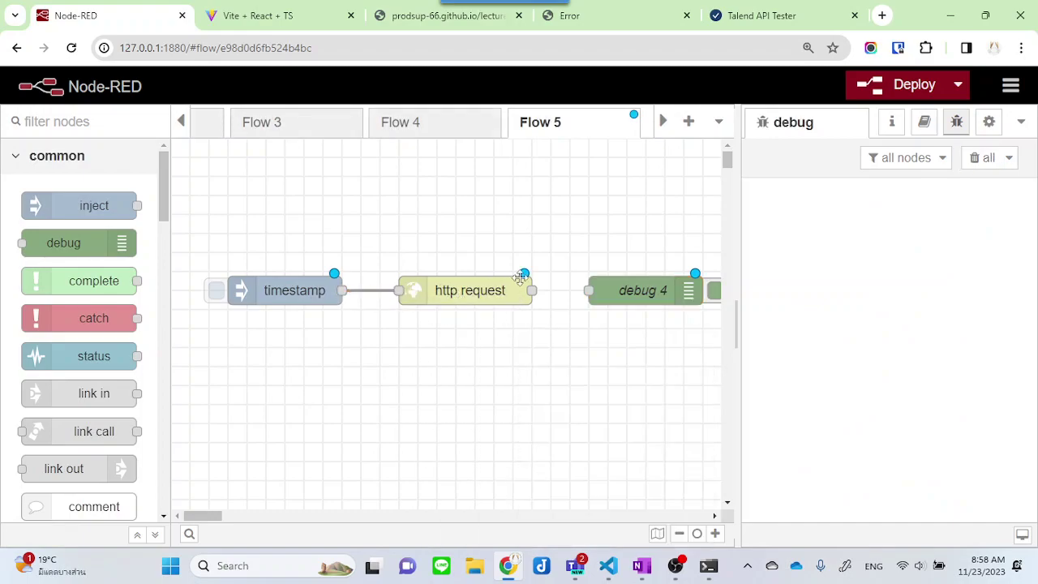
left_click_drag(532, 290, 610, 292)
Set the inject node's msg.payload type to JSON and open its JSON editor
double_click(306, 292)
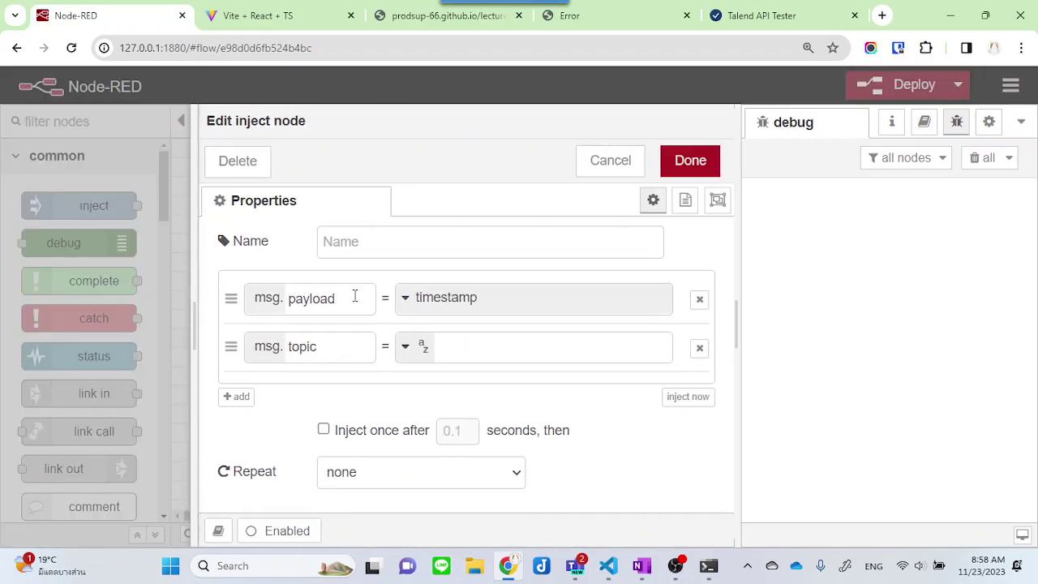
left_click(443, 308)
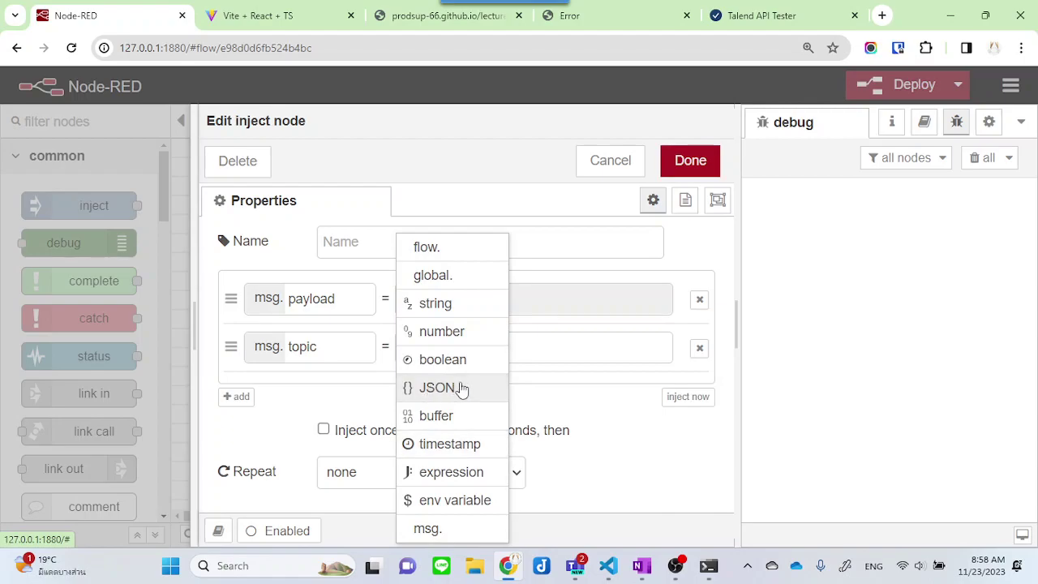
left_click(459, 389)
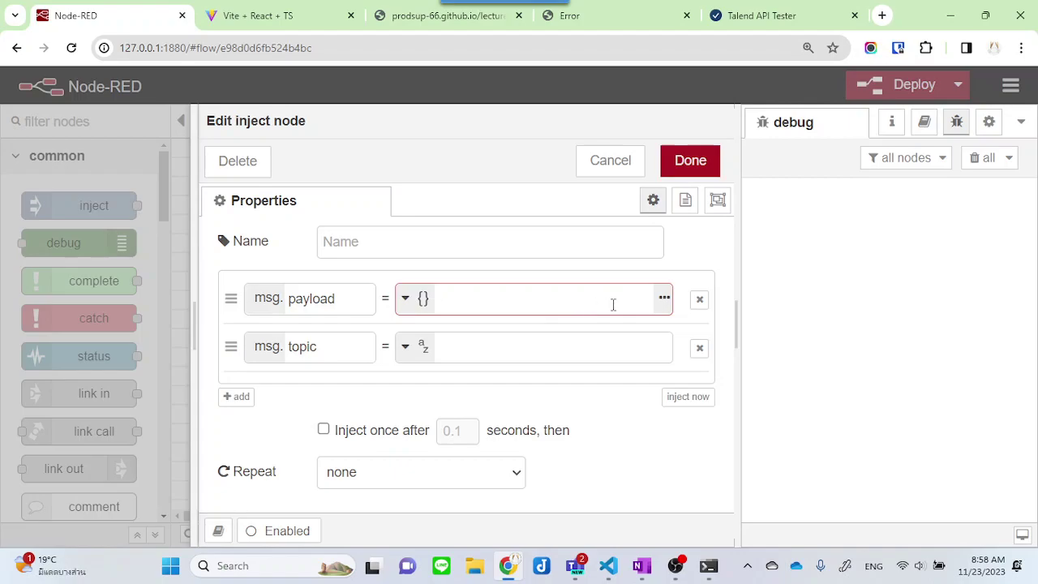
left_click(663, 300)
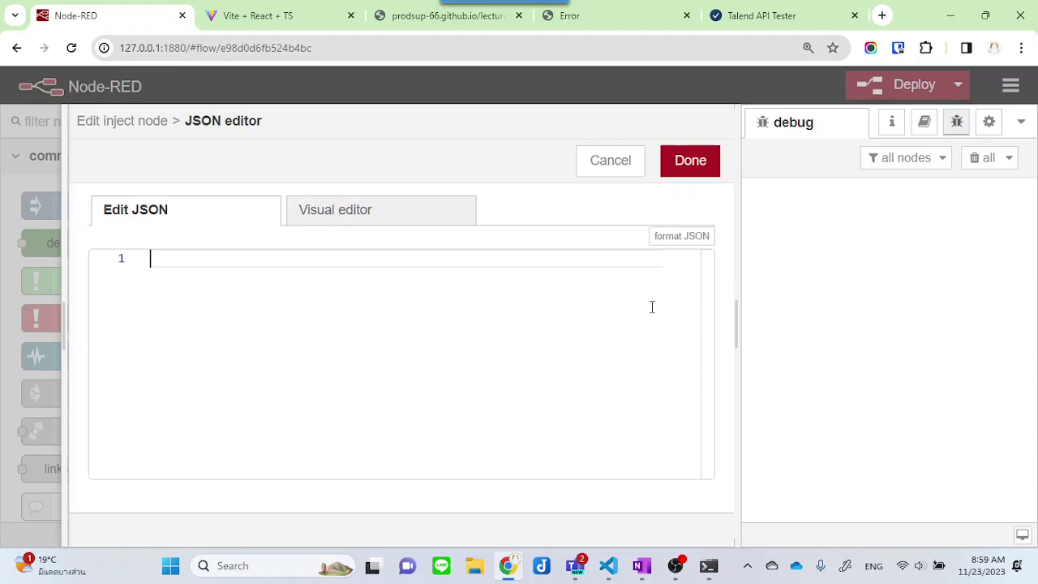
left_click(617, 166)
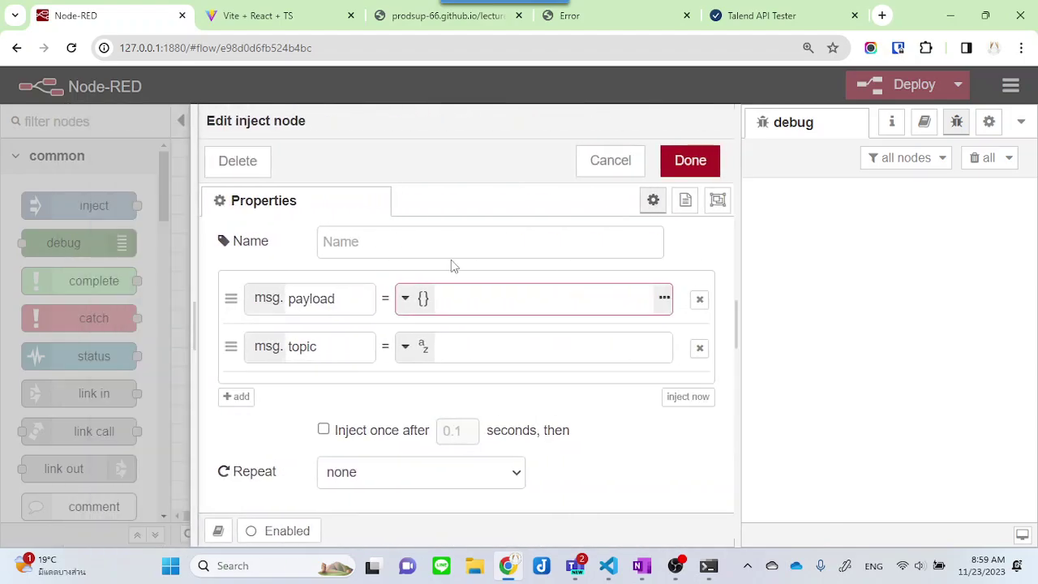
left_click(403, 298)
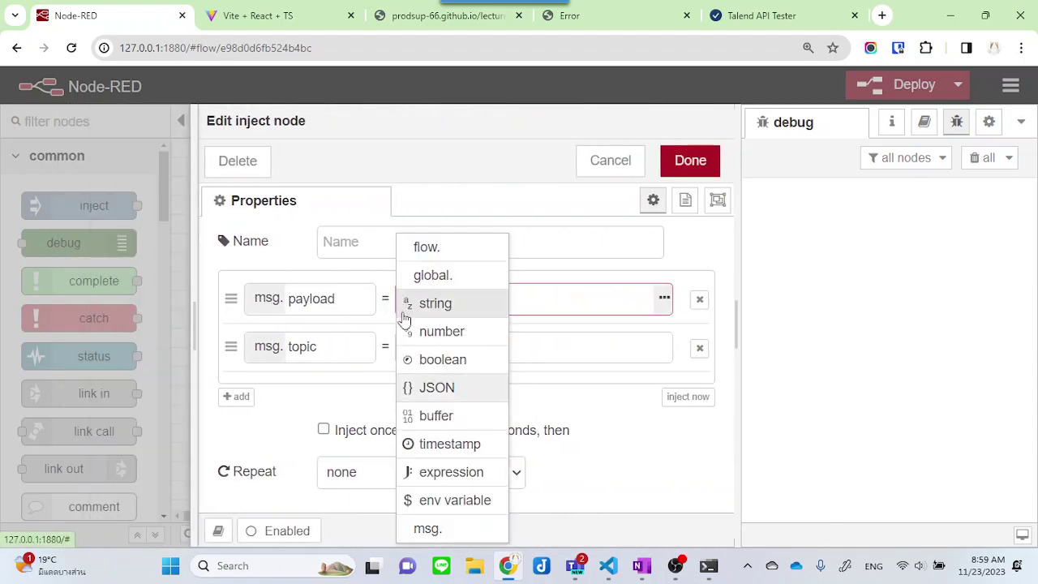
left_click(428, 388)
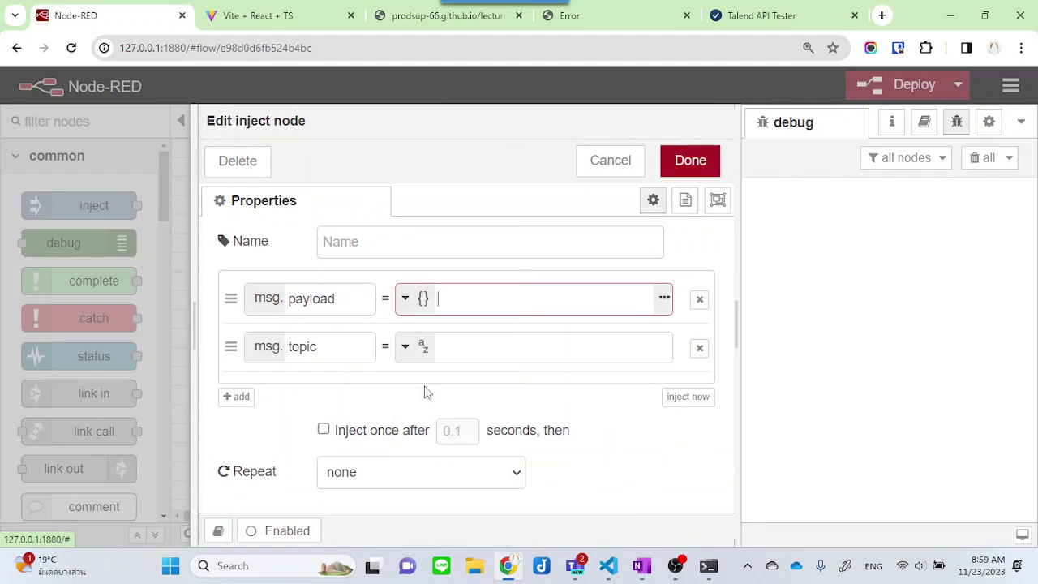
left_click(661, 299)
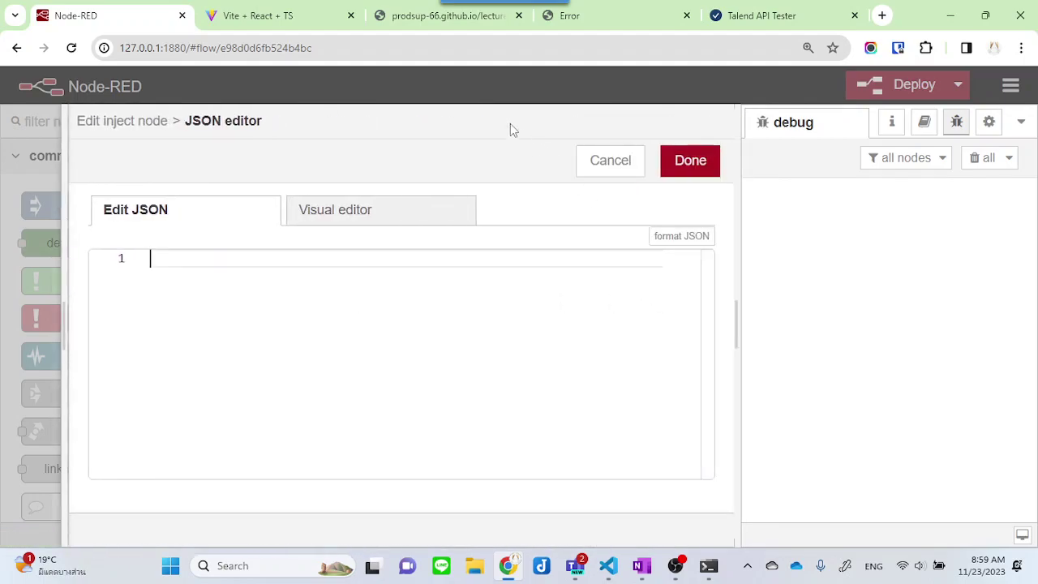
Go back to page 3 of the attendance slides to check the request URL and the JSON payload format
left_click(632, 16)
left_click(498, 23)
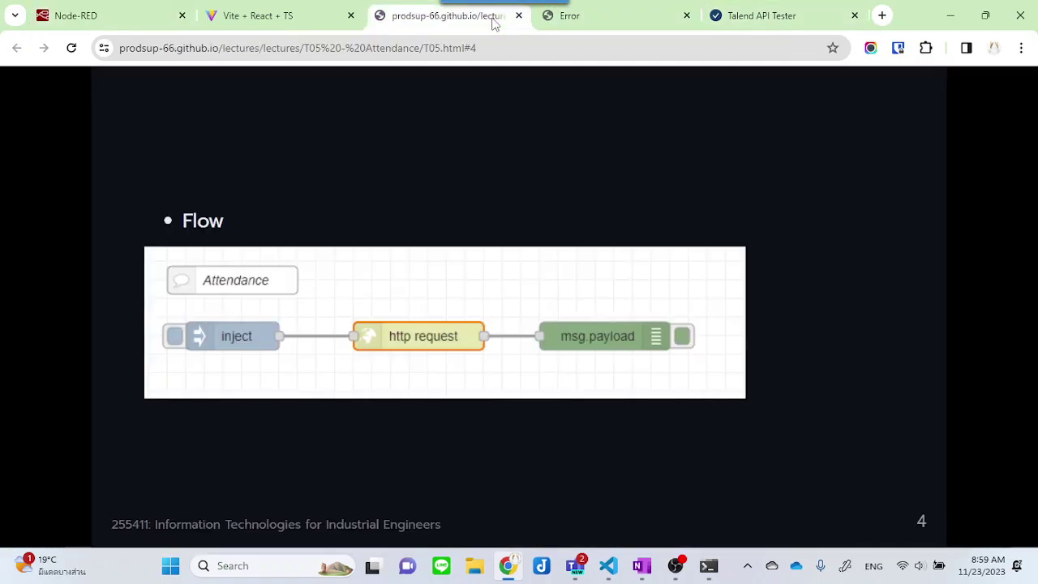
key("Right")
key("Left")
key("Left")
key("Left")
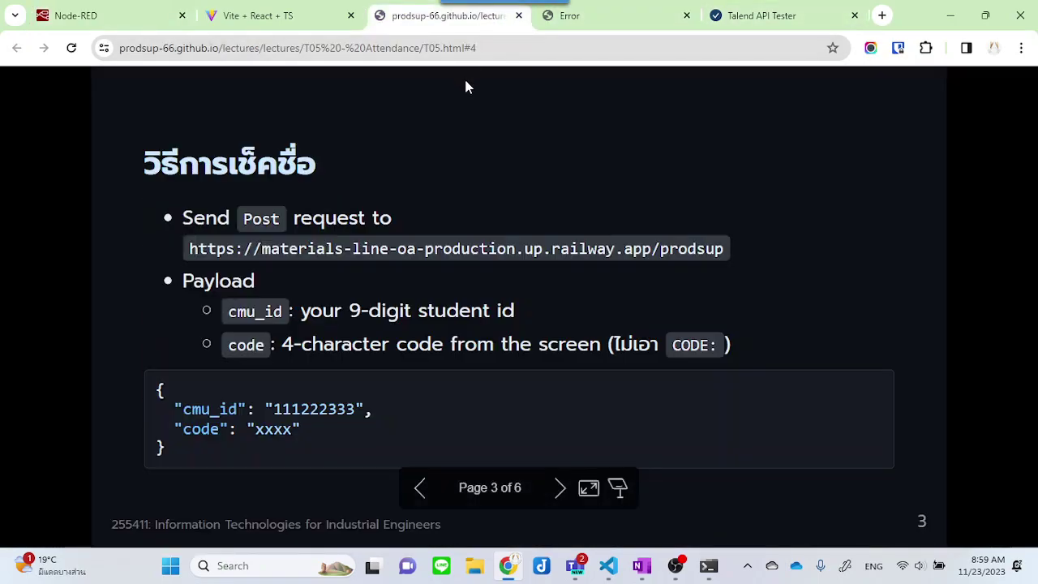
Copy the sample JSON payload with cmu_id and code from slide page 3 into the inject node's JSON editor
key("Right")
left_click_drag(188, 444, 159, 390)
key("ctrl+c")
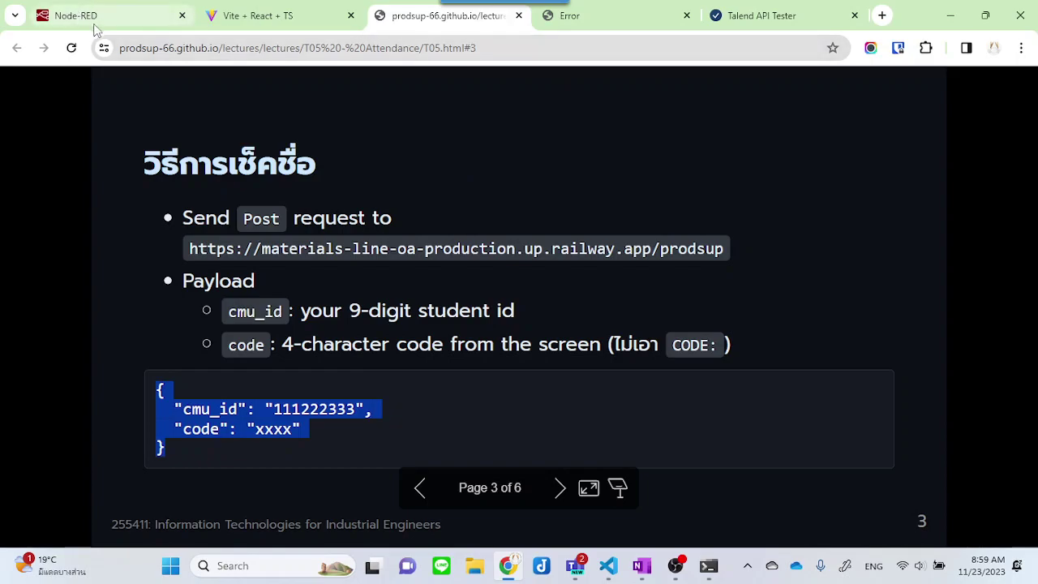
left_click(94, 28)
key("ctrl+v")
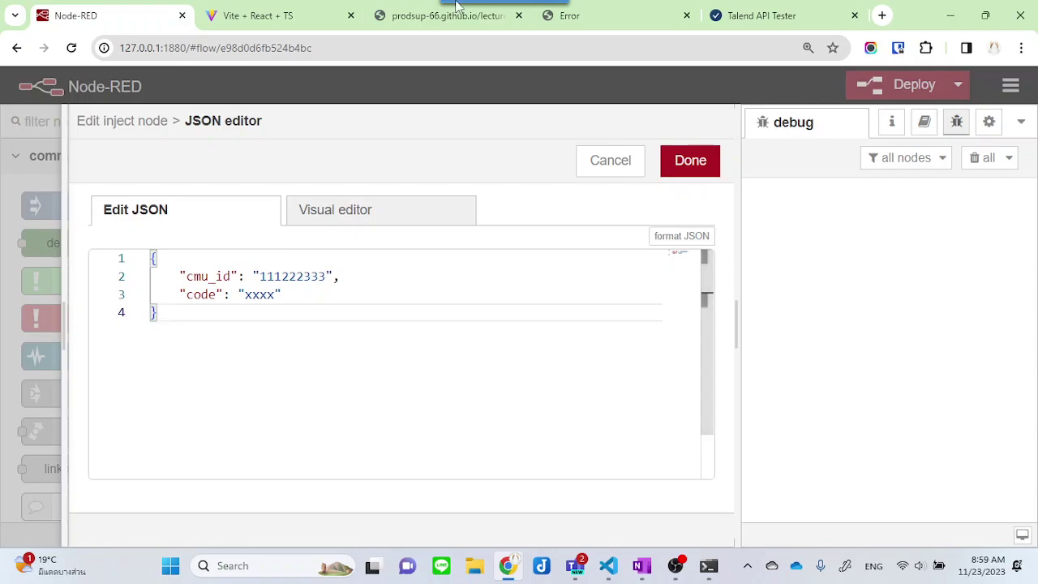
left_click(266, 276)
double_click(267, 276)
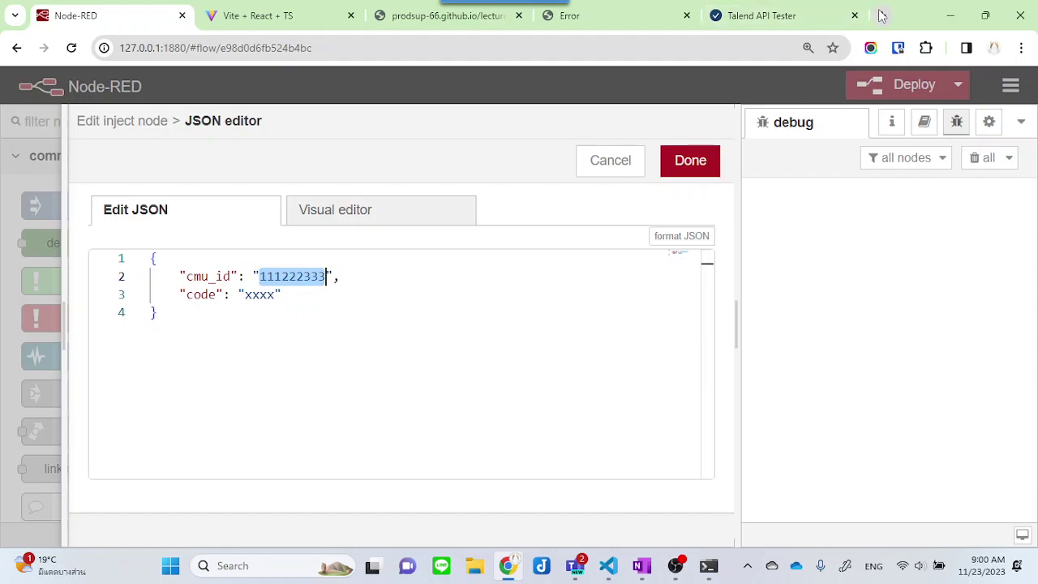
Open materials-class.web.app in a new browser tab and go to its form for creating an attendance code
left_click(881, 16)
type("mater")
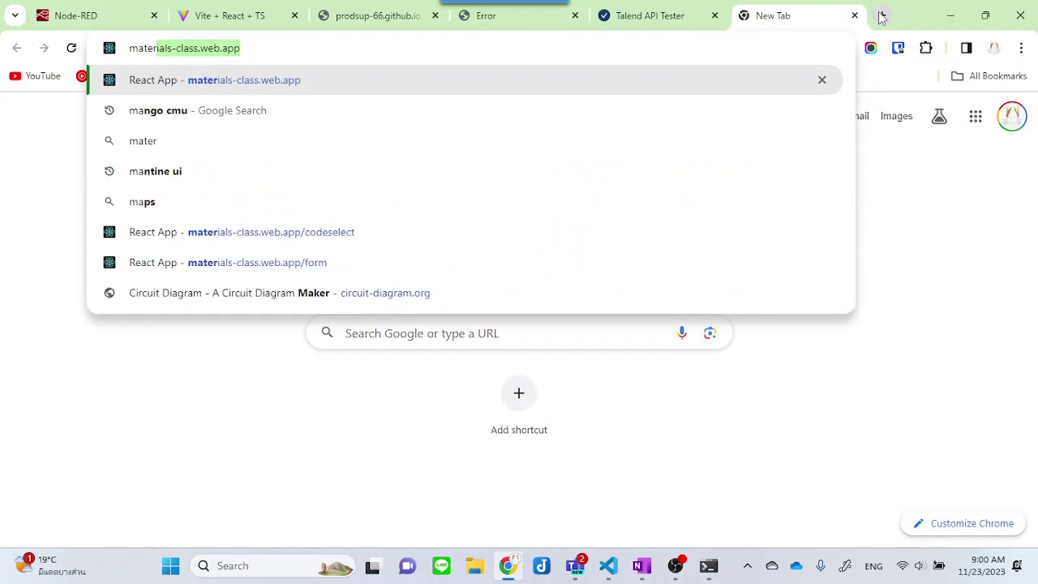
key("Return")
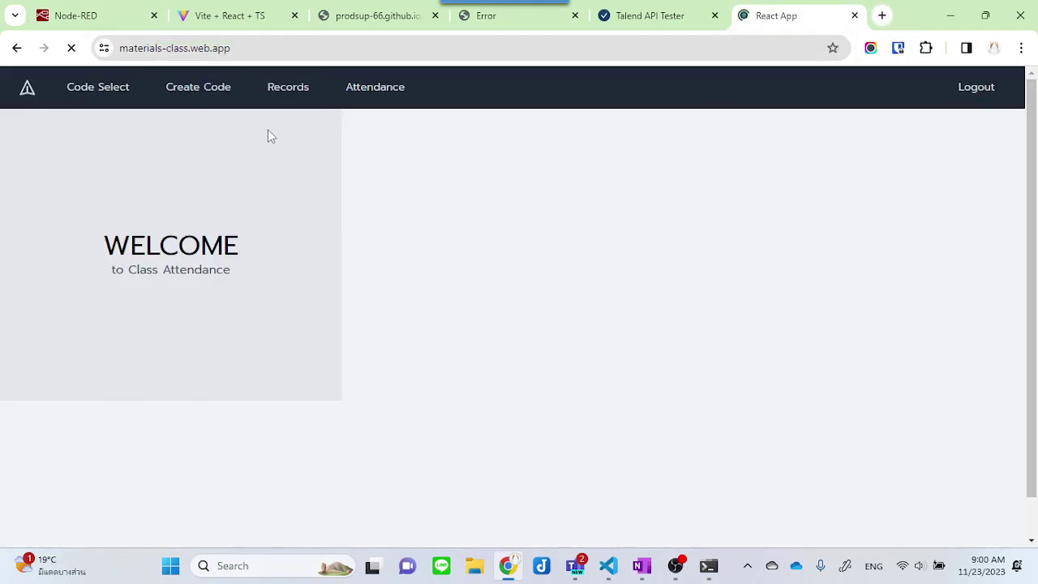
left_click(178, 95)
Fill in the new code form with class ID 255217, semester 2 and section 003
double_click(478, 208)
type("255217")
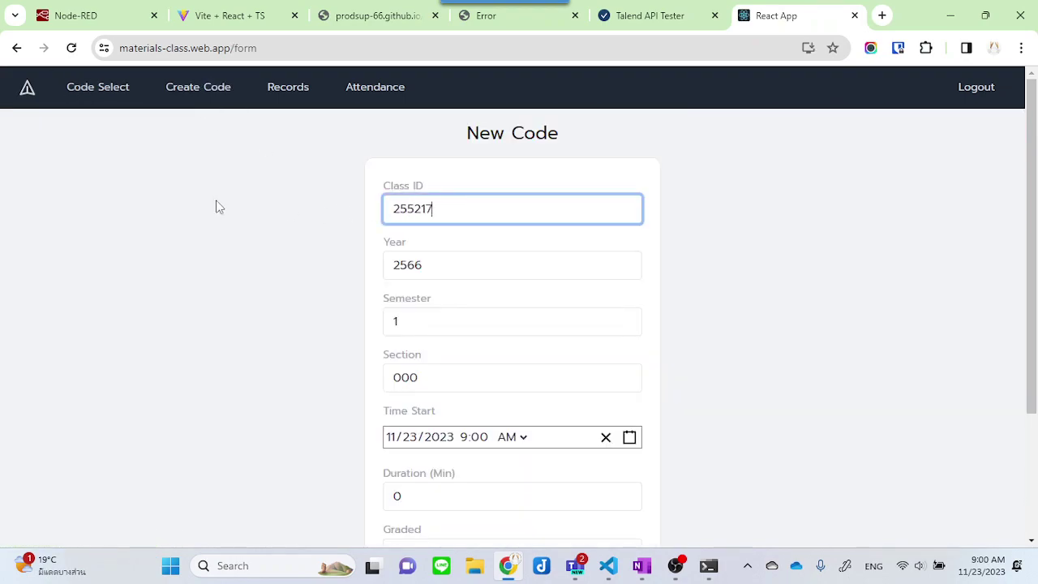
key("Tab")
key("Tab")
type("2")
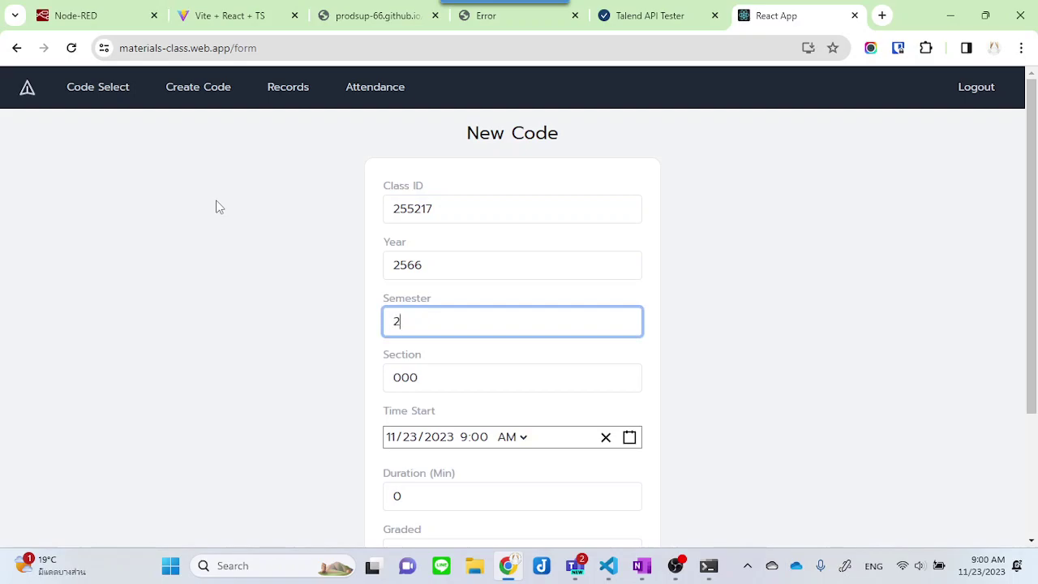
key("Tab")
type("003")
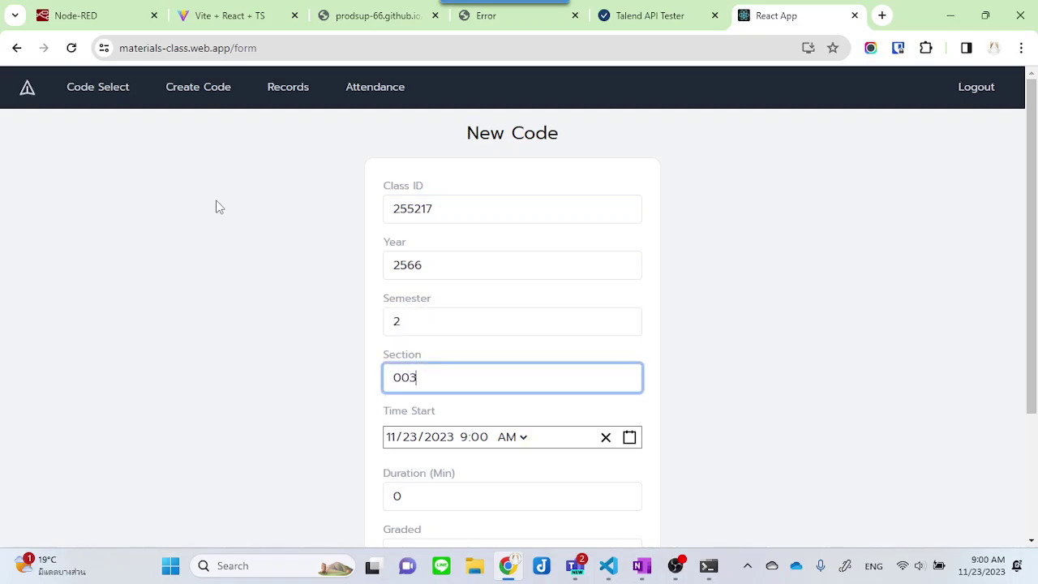
Set the new code's duration to 060 minutes, submit the form and dismiss the notice
scroll(283, 278, "down", 1)
double_click(408, 419)
type("060")
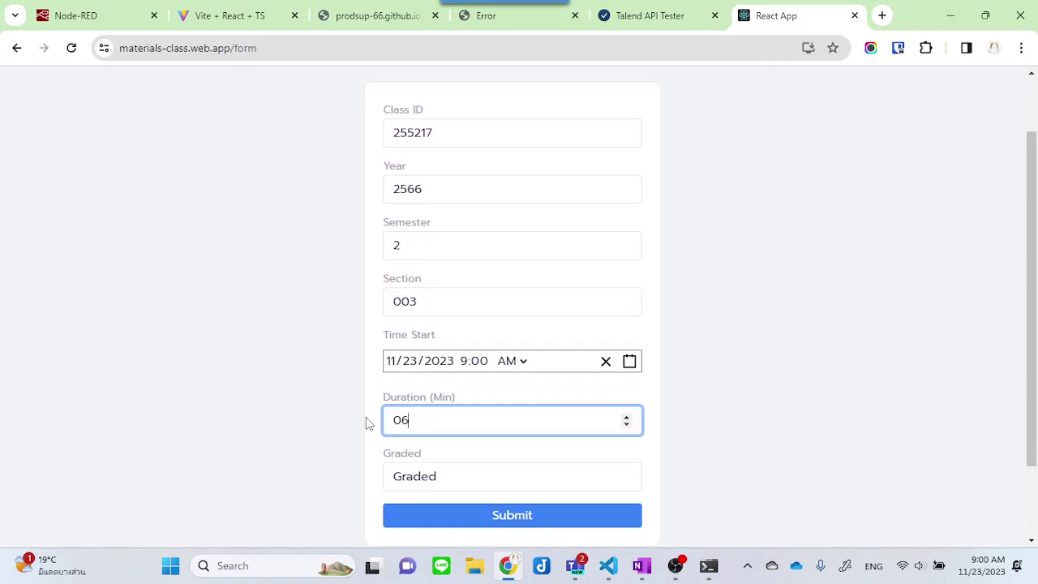
key("BackSpace")
key("BackSpace")
type("60")
left_click(494, 508)
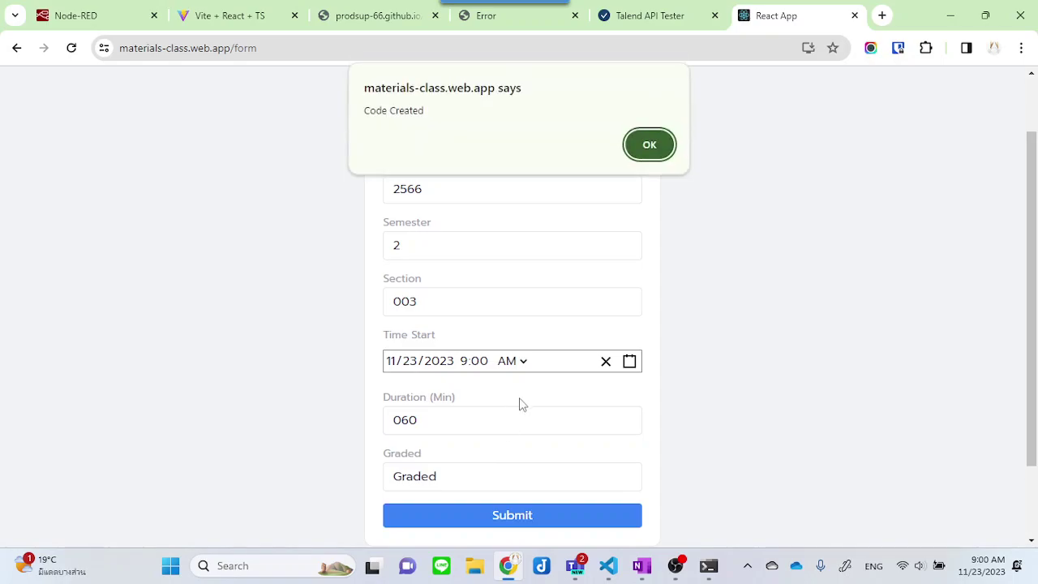
left_click(650, 146)
Copy the four-character attendance code from its attendance page and replace the xxxx placeholder in the inject node's JSON with it
left_click(309, 157)
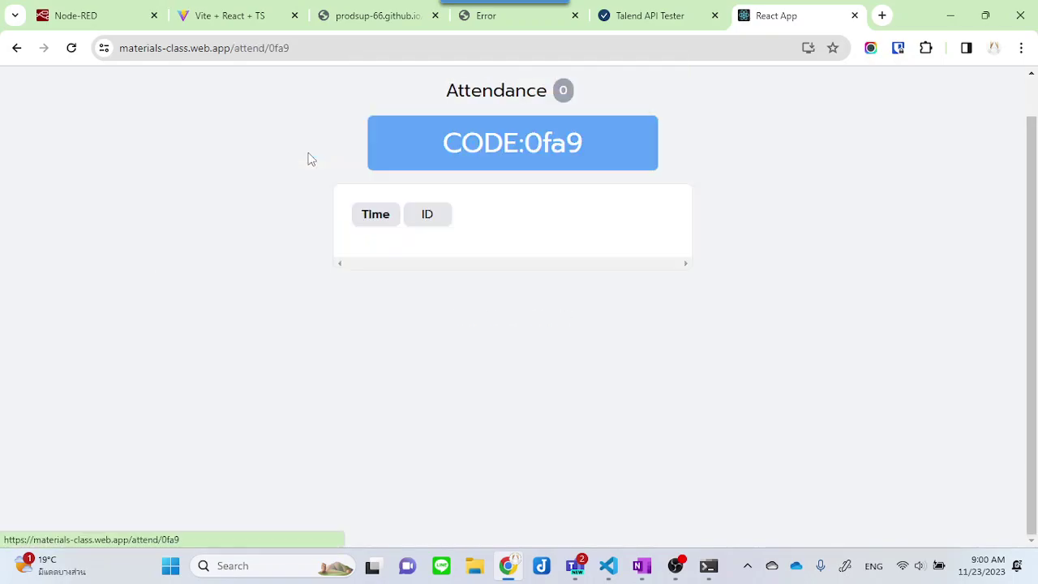
left_click_drag(526, 143, 584, 144)
key("ctrl+c")
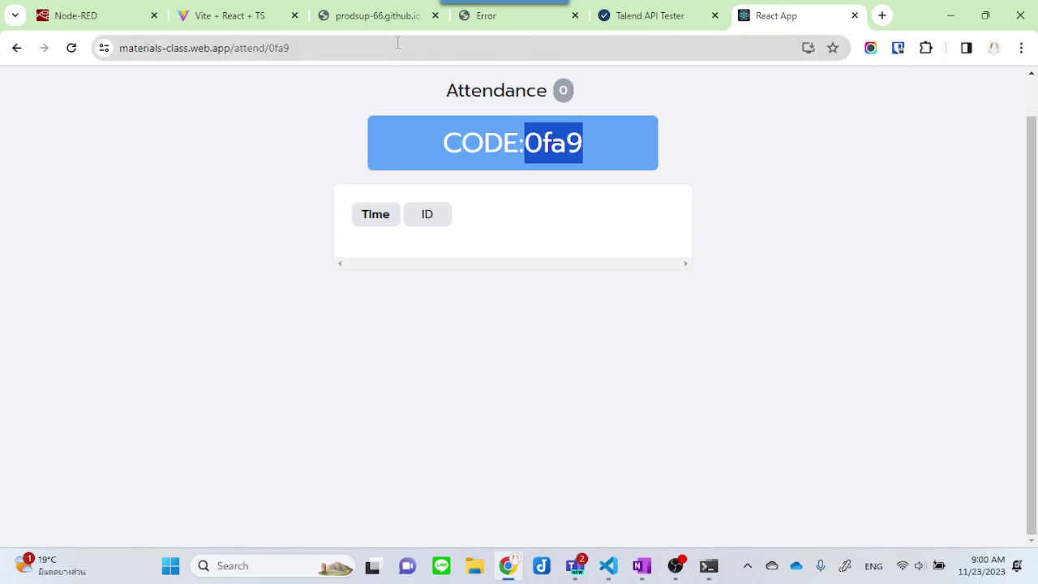
left_click(66, 14)
double_click(253, 298)
key("ctrl+v")
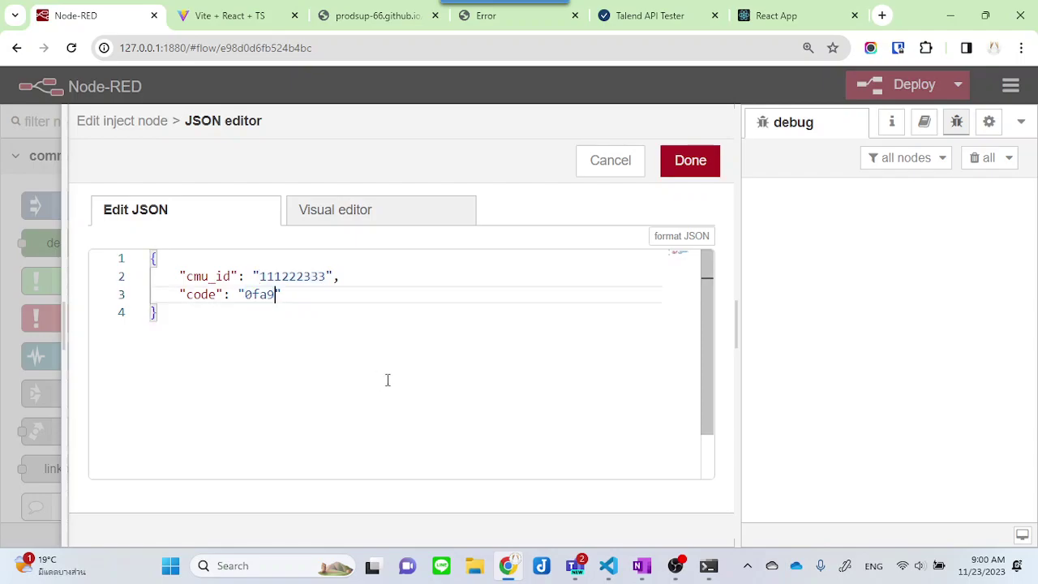
left_click(417, 383)
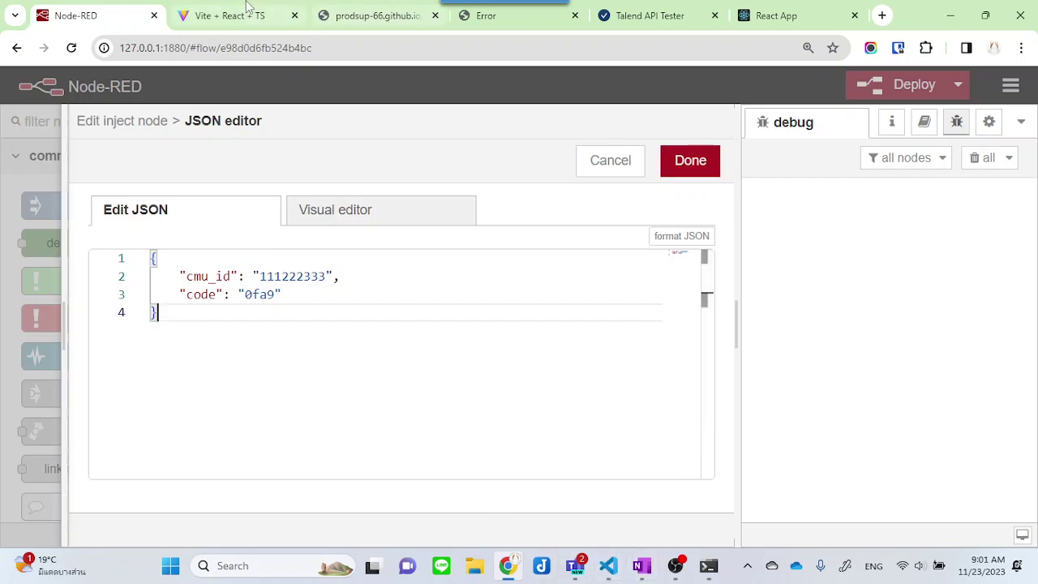
Copy the POST request URL from slide page 3, and save the JSON payload and the inject node's settings
left_click(343, 10)
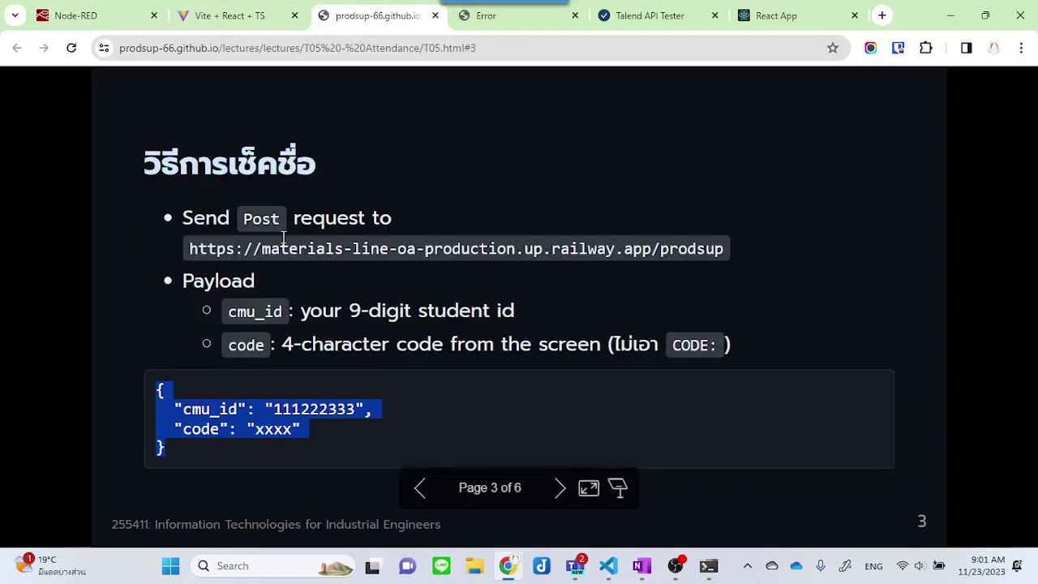
left_click_drag(189, 248, 735, 259)
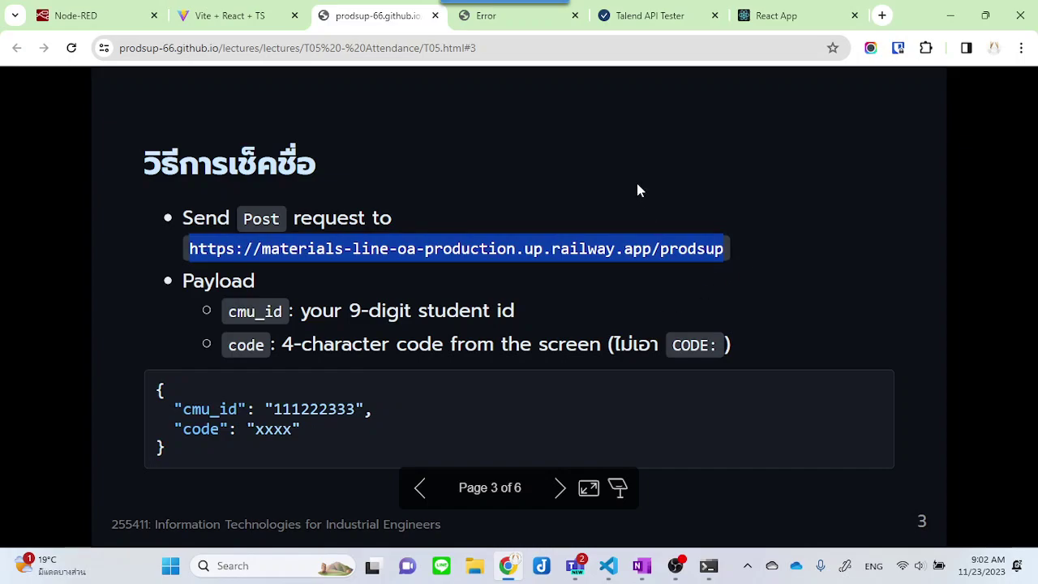
left_click(99, 12)
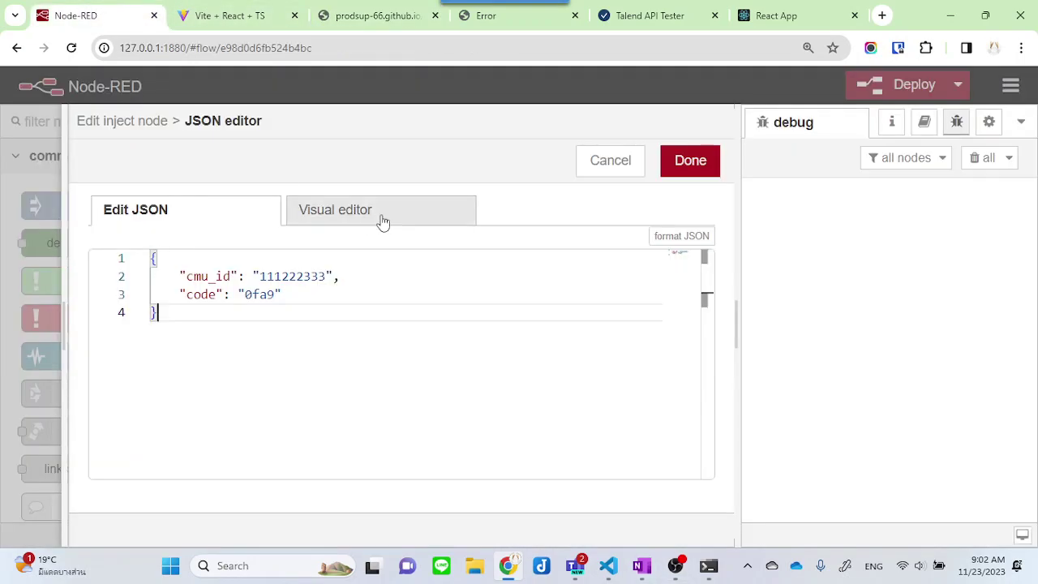
left_click(694, 164)
left_click(703, 164)
double_click(470, 294)
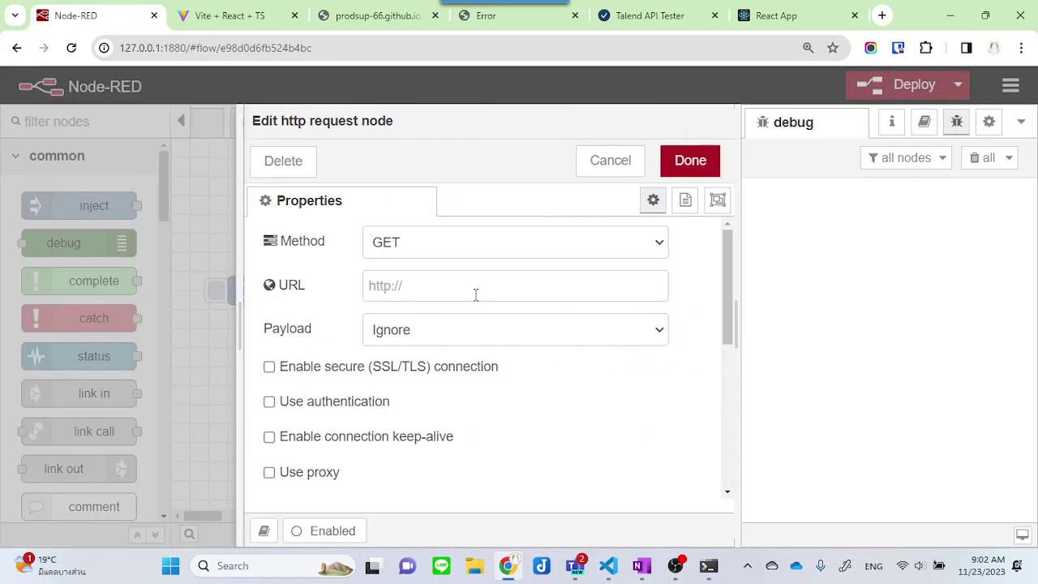
left_click(428, 247)
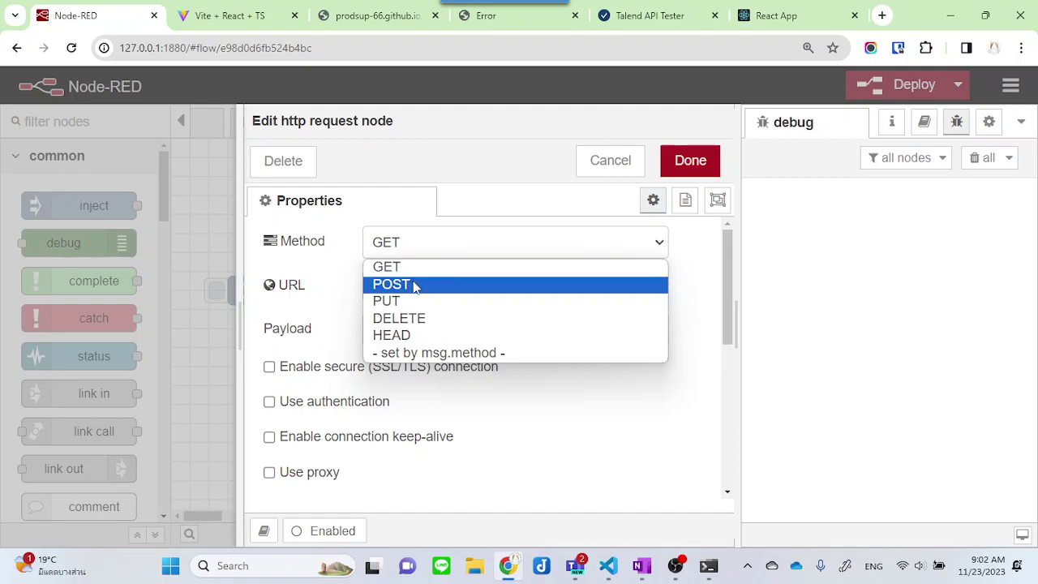
left_click(413, 284)
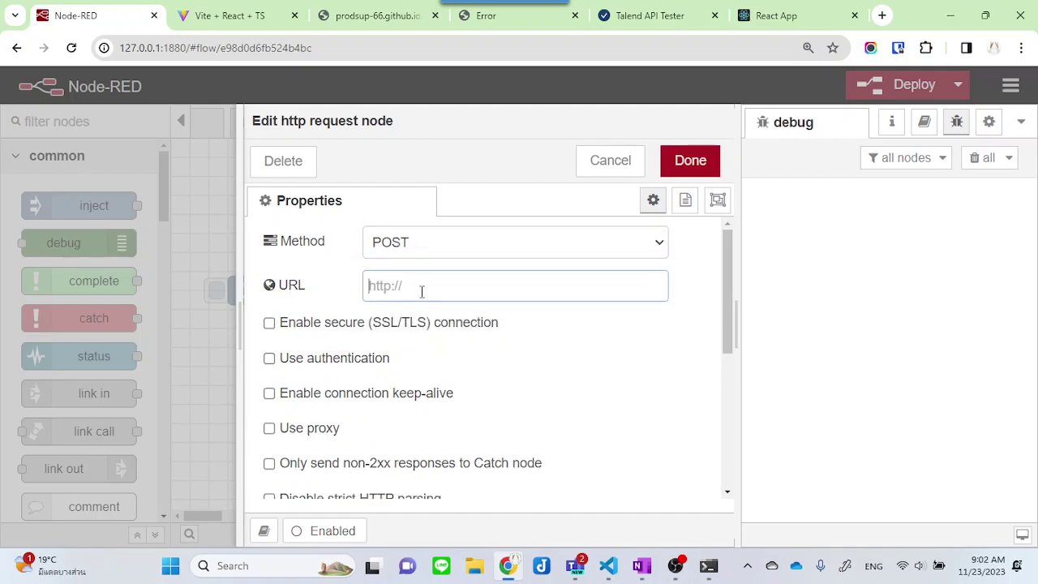
key("ctrl+v")
left_click_drag(558, 285, 696, 277)
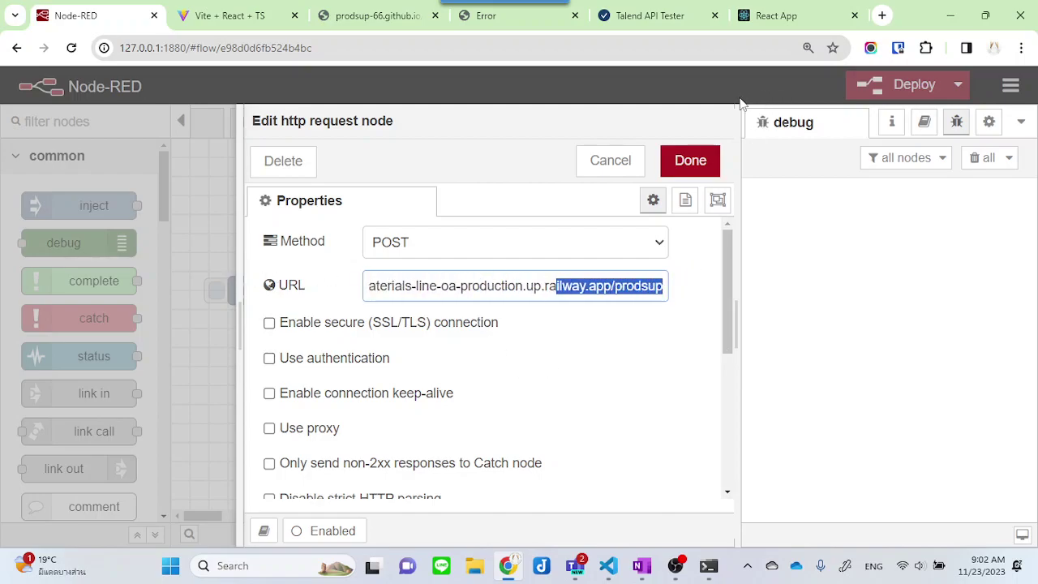
left_click(703, 159)
left_click(860, 85)
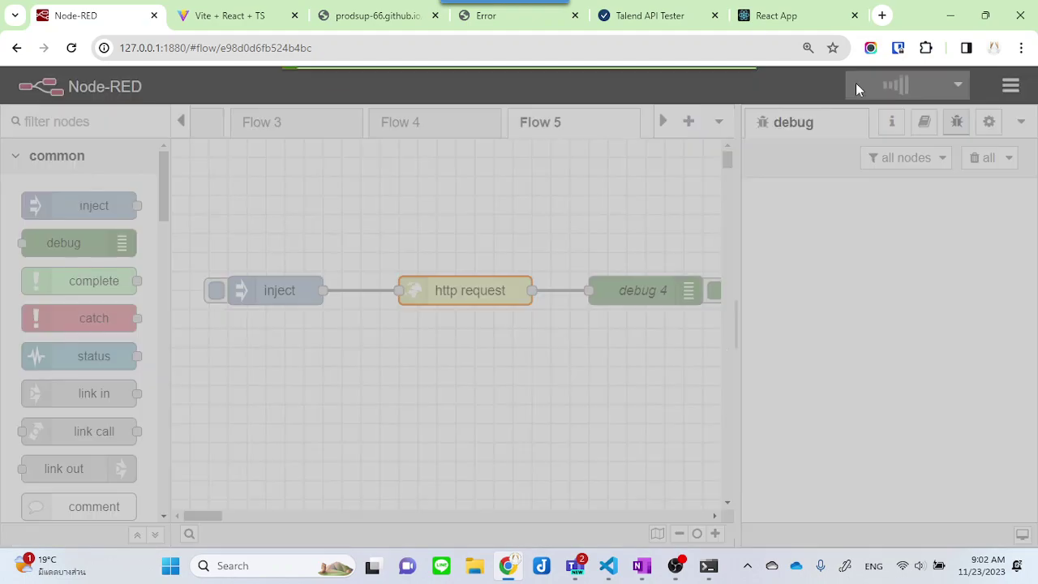
Switch to the class attendance page and check the list of recorded attendances
left_click(777, 15)
left_click(781, 312)
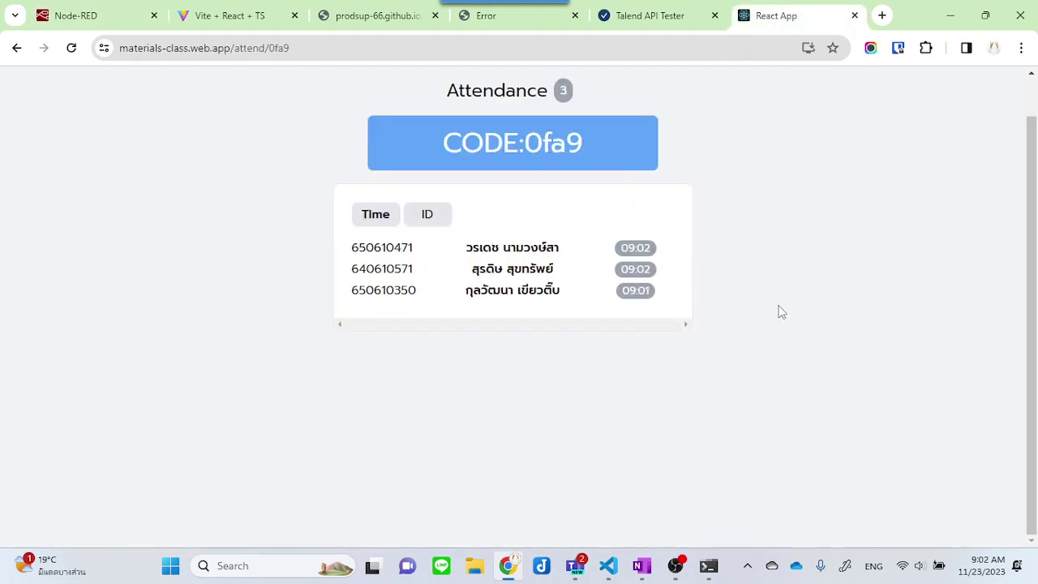